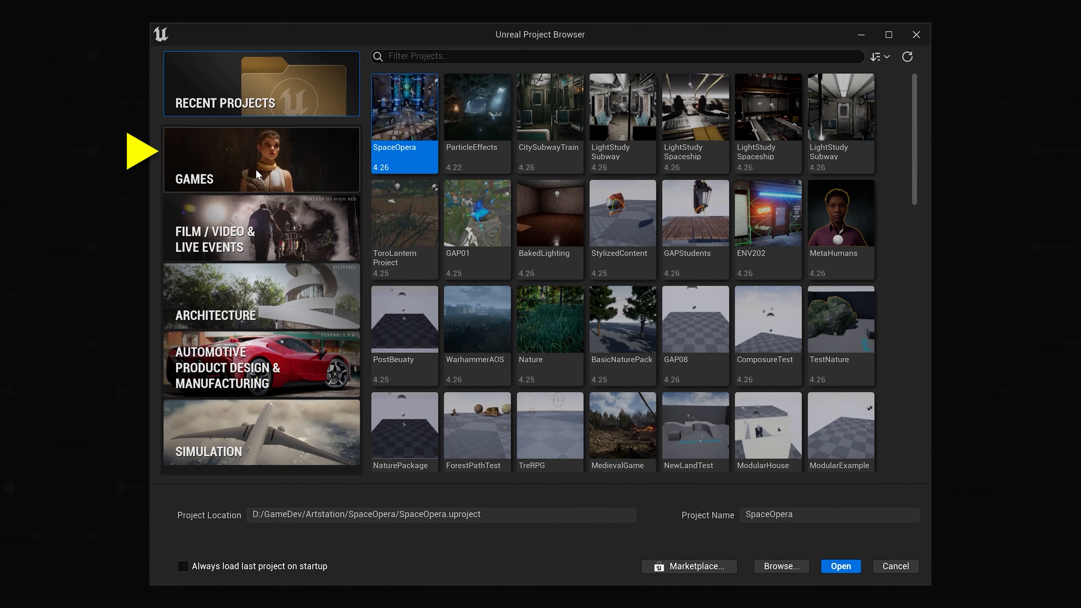
Step: Choose the Third Person template from the Games category for the new project
left_click(257, 174)
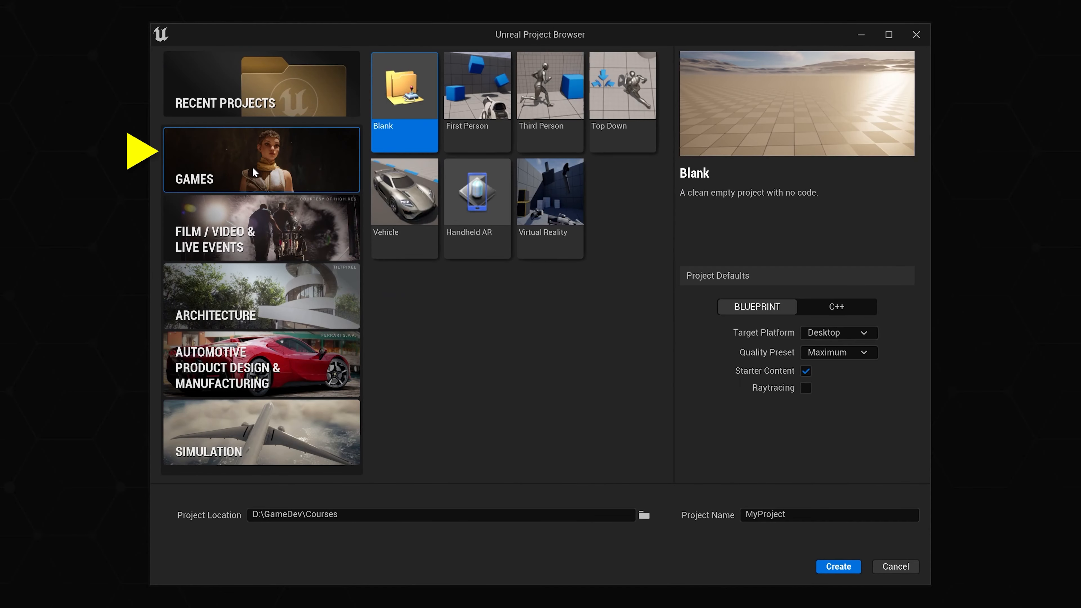
left_click(550, 102)
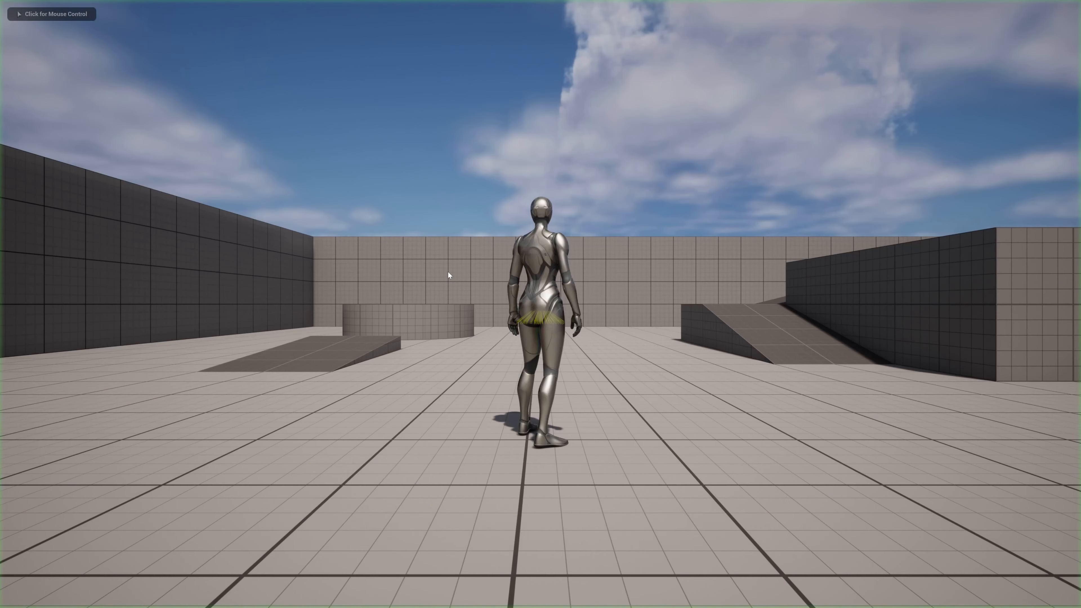
Step: Run the mannequin around the Third Person level and up onto the raised platforms to try out the template
left_click(449, 276)
key("w")
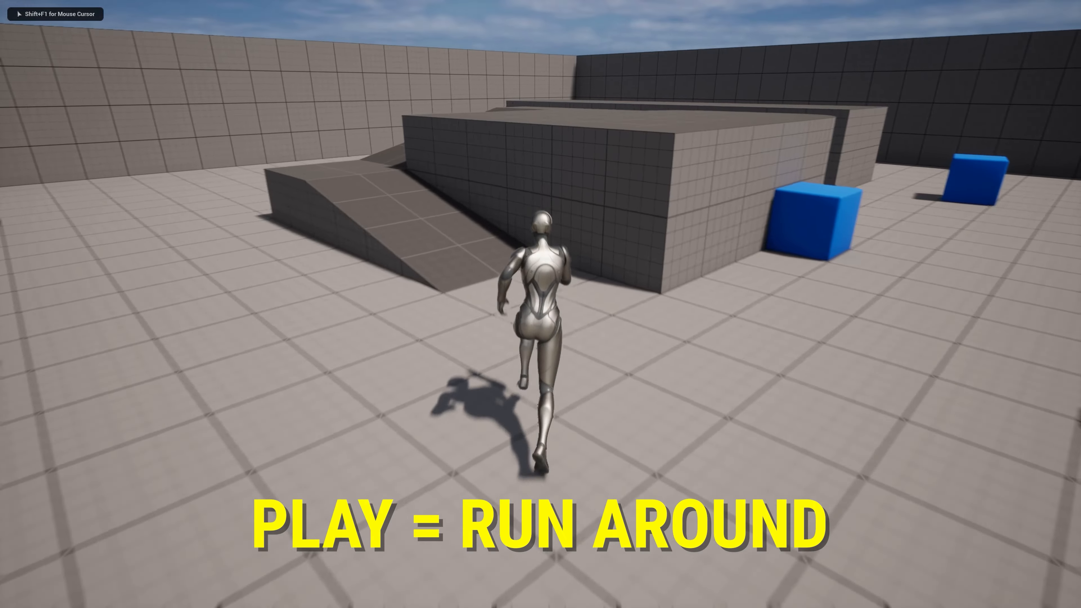
key("w")
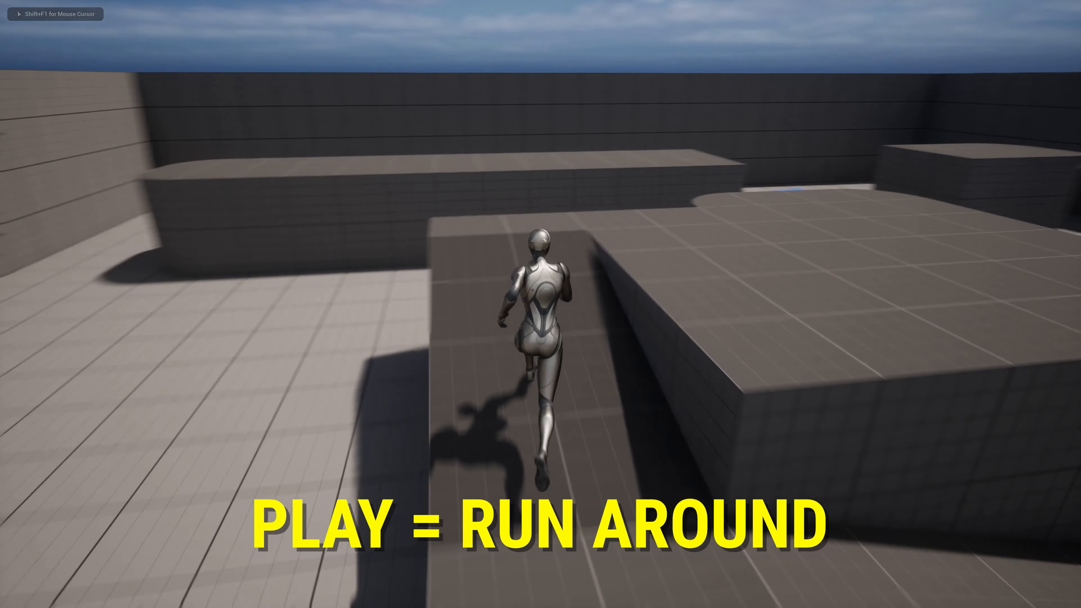
key("w")
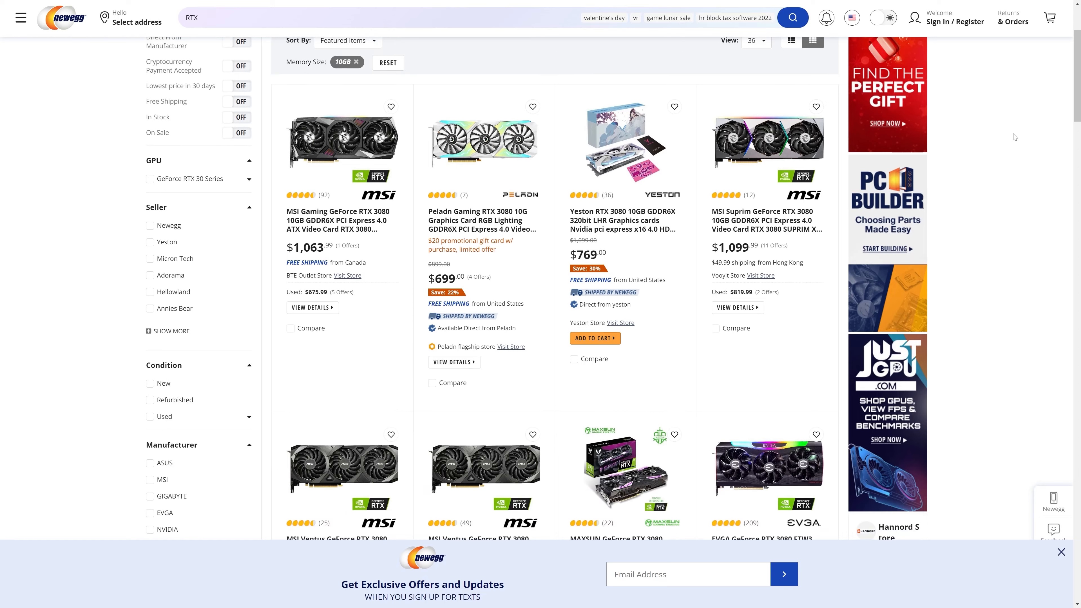
Step: Switch to Newegg and look through the listings of 10GB RTX graphics cards
scroll(1013, 136, "down", 3)
scroll(1013, 136, "down", 2)
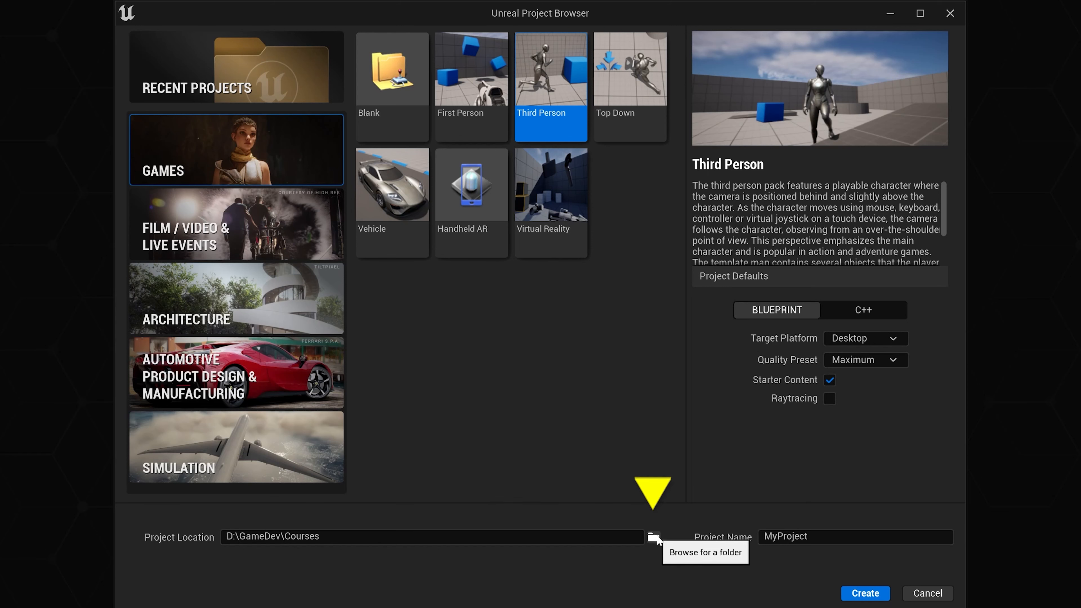
Step: Set the project location to F:\LDA\IntroToUnreal\Unreal and name the project MyFirstUnrealProject
left_click(654, 538)
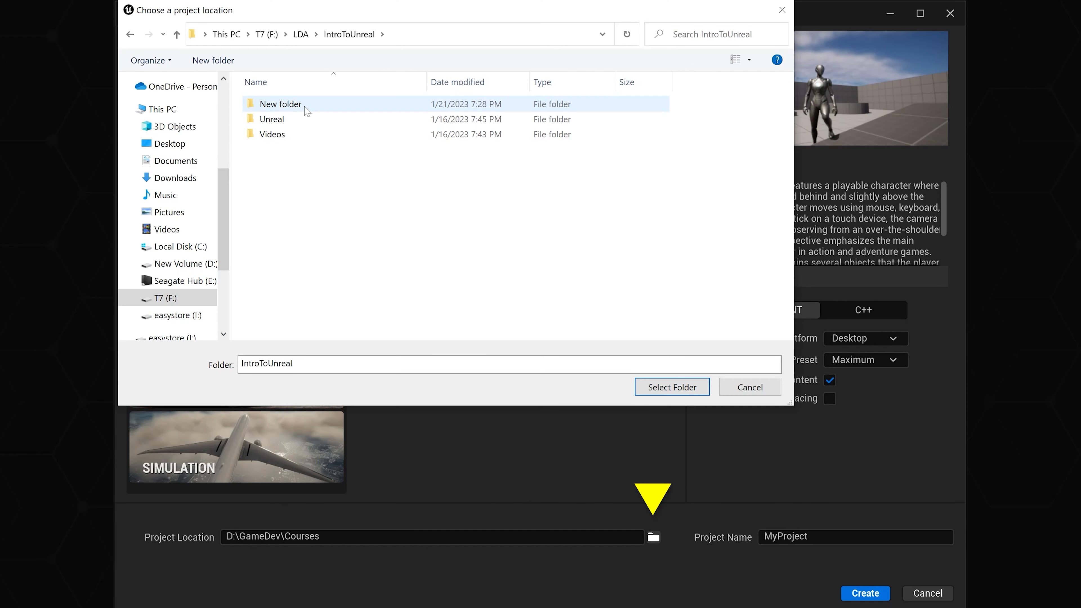
double_click(306, 121)
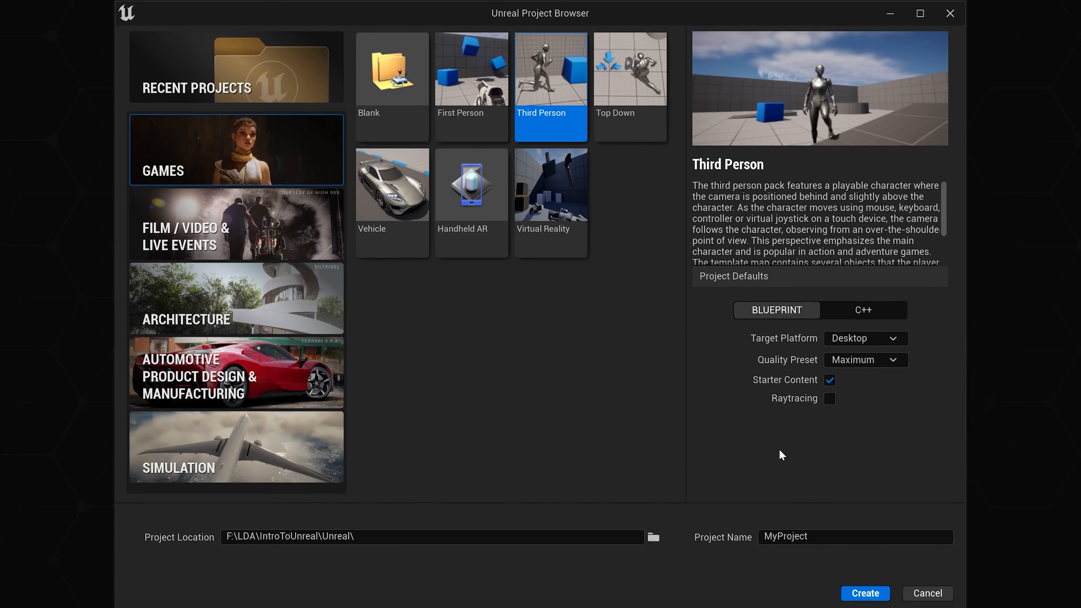
left_click_drag(808, 536, 773, 536)
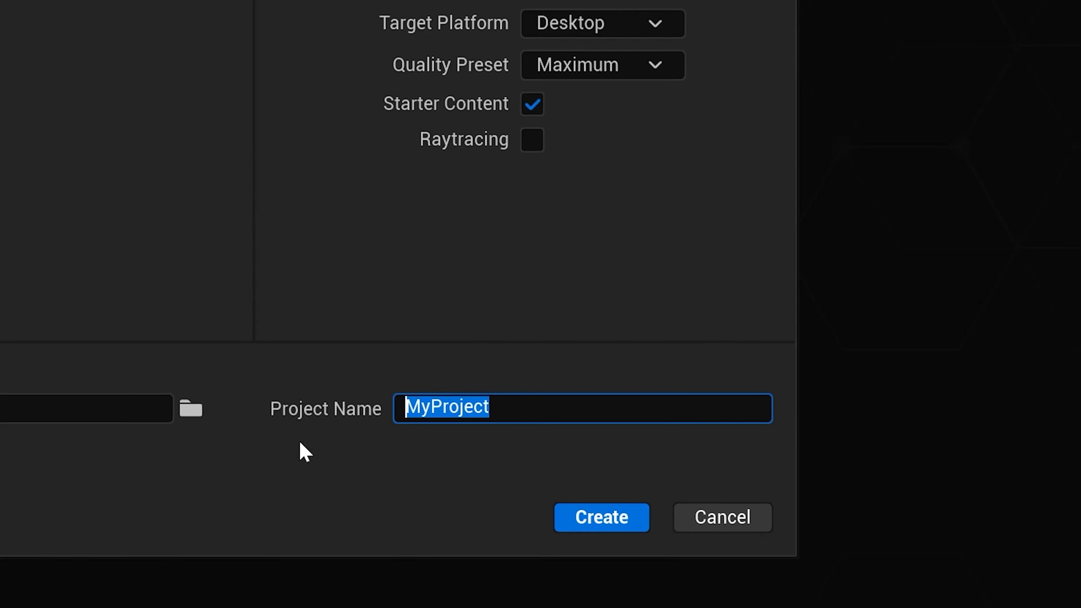
type("y")
type("rst")
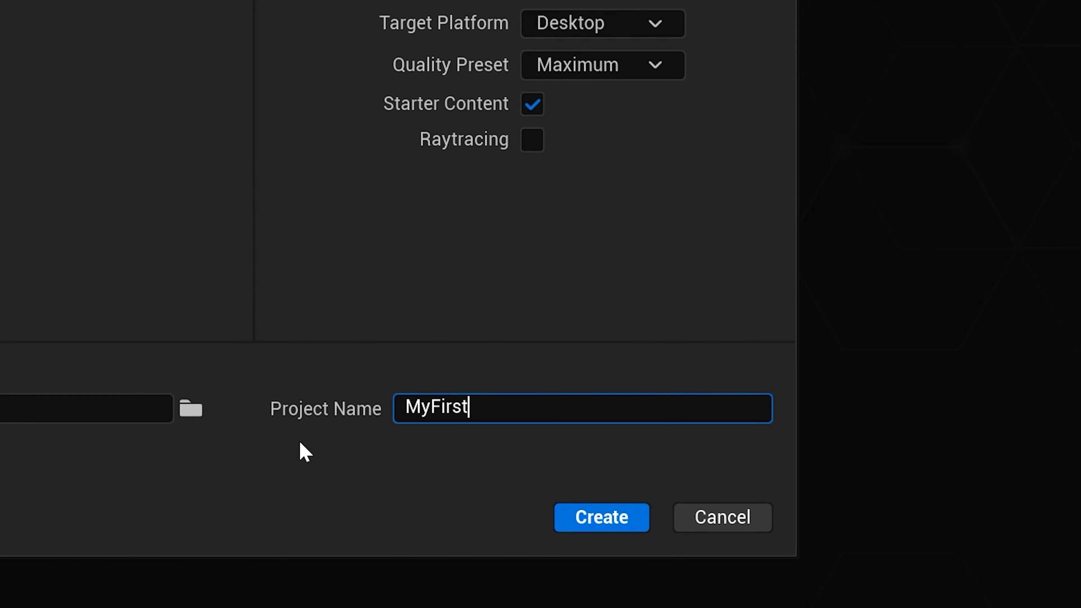
type("UnrealProject")
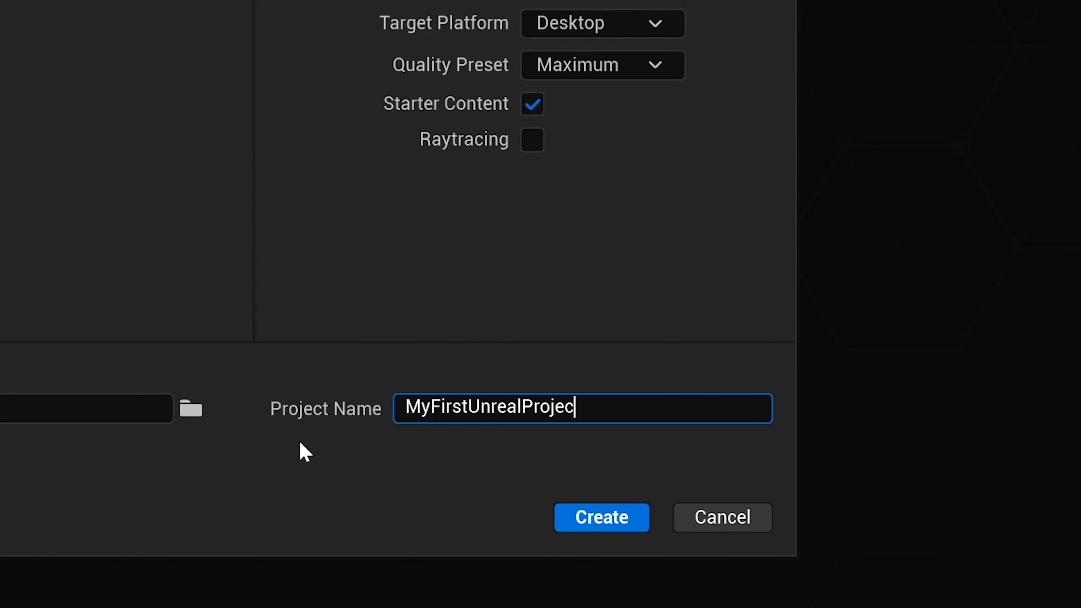
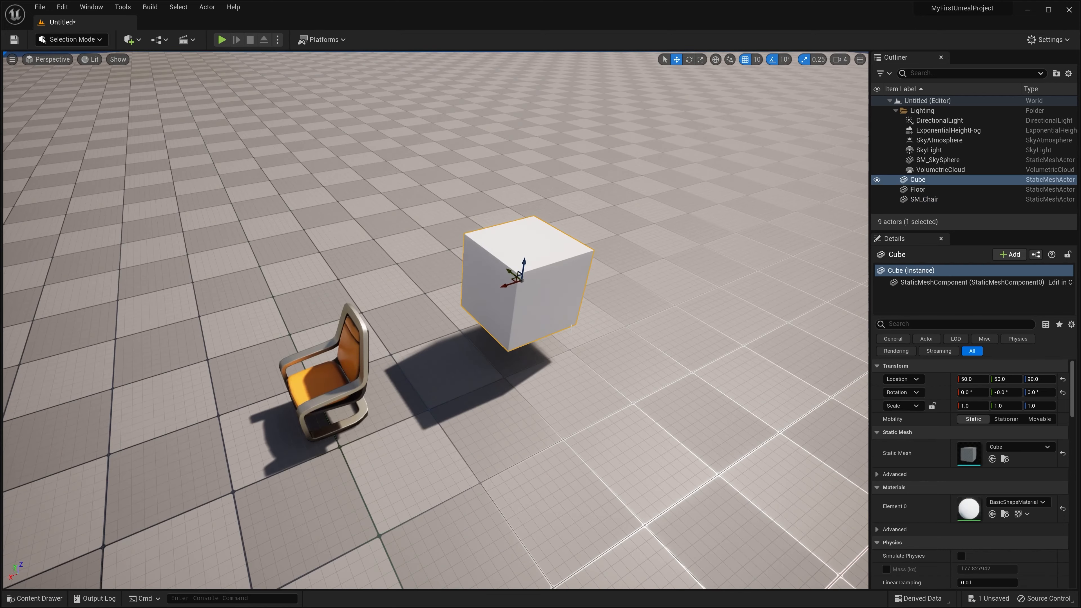
Step: Rotate the cube by -40° around its Y axis
key("e")
left_click_drag(506, 268, 498, 294)
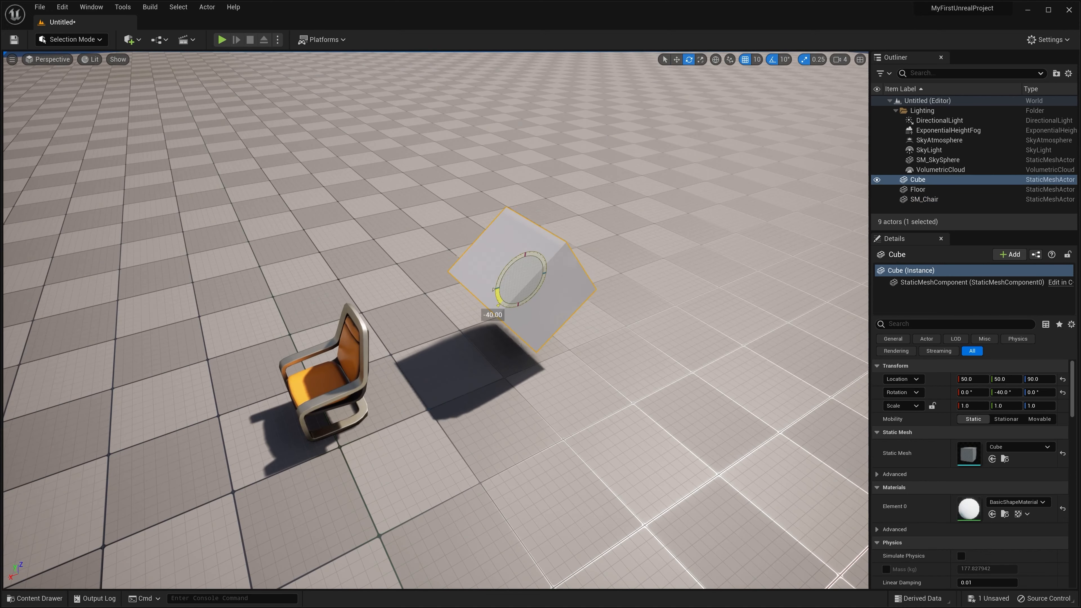
Step: Enable Surface Snapping and snap the chair onto the cube's tilted face, aligned to the surface normal
left_click(326, 371)
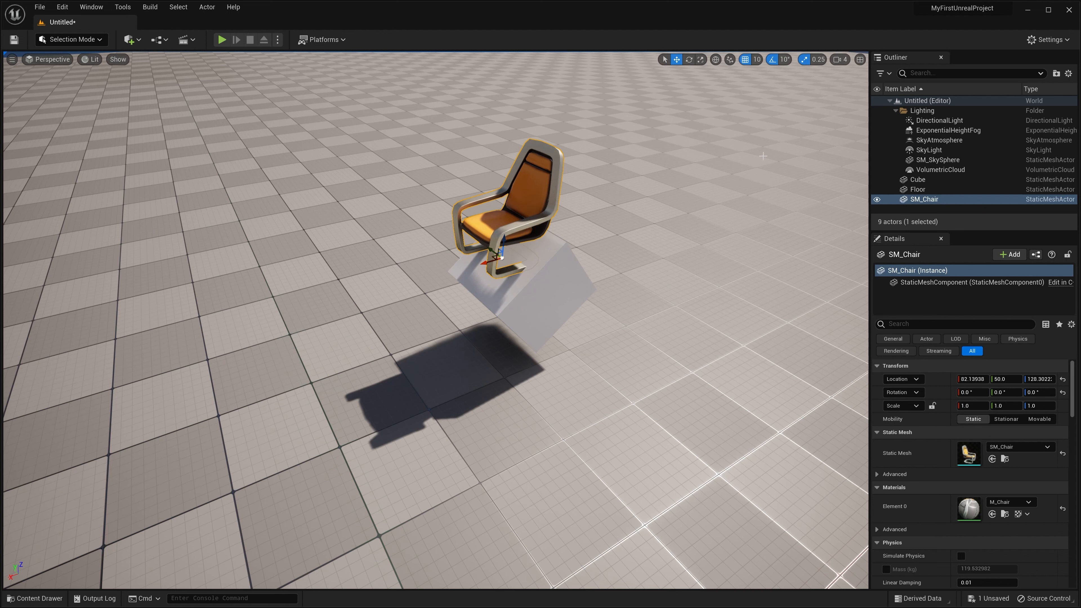
left_click(730, 63)
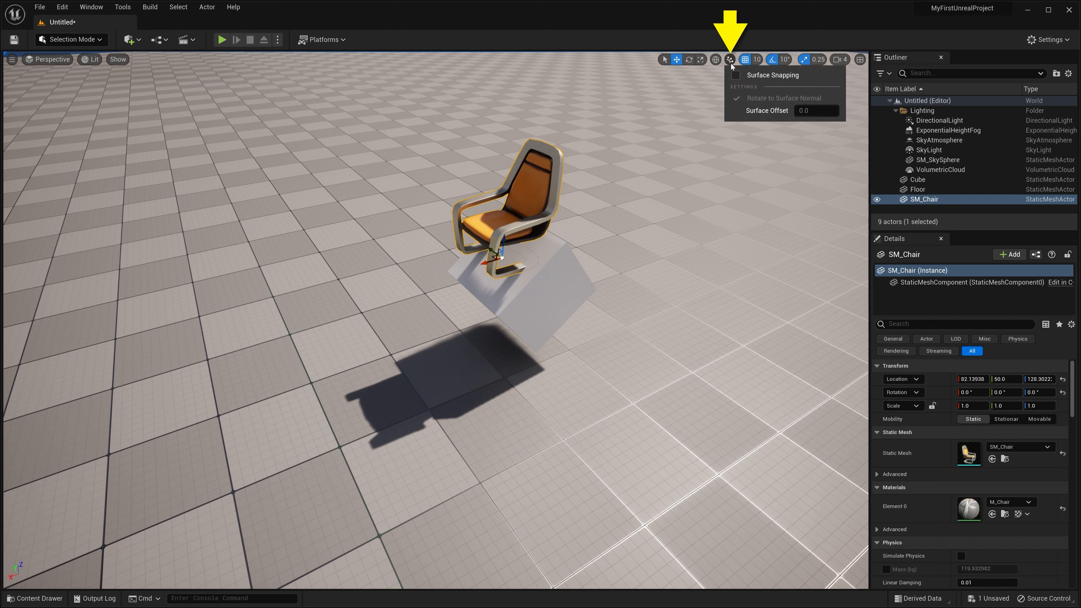
left_click(735, 76)
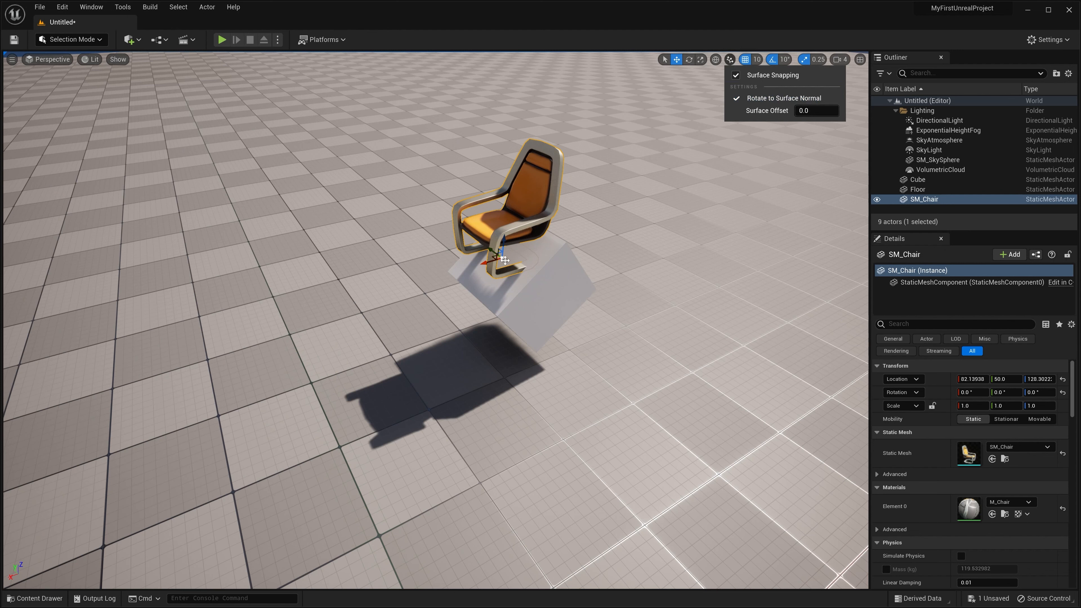
left_click(504, 260)
left_click_drag(504, 260, 535, 277)
key("v")
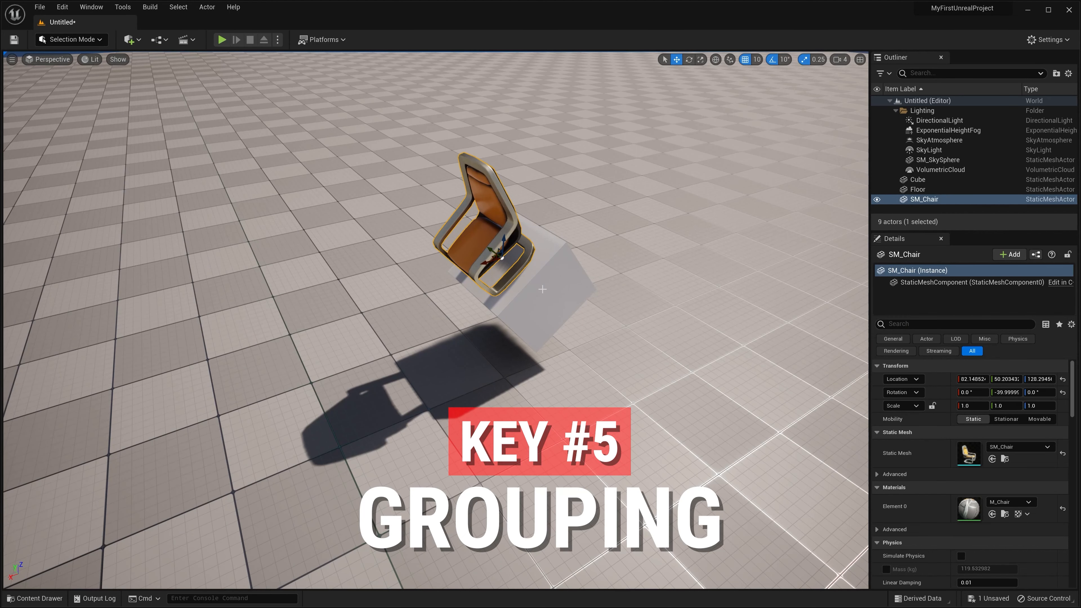
Step: Group the chair with the cube and shift the group by about -40 units along X
left_click(542, 289, "ctrl")
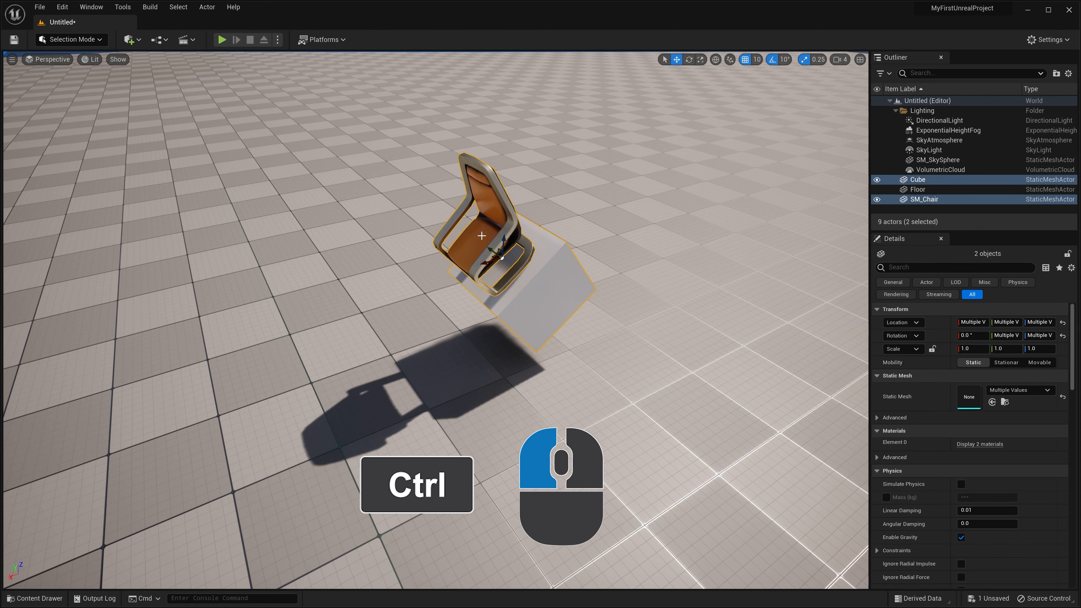
key("ctrl+g")
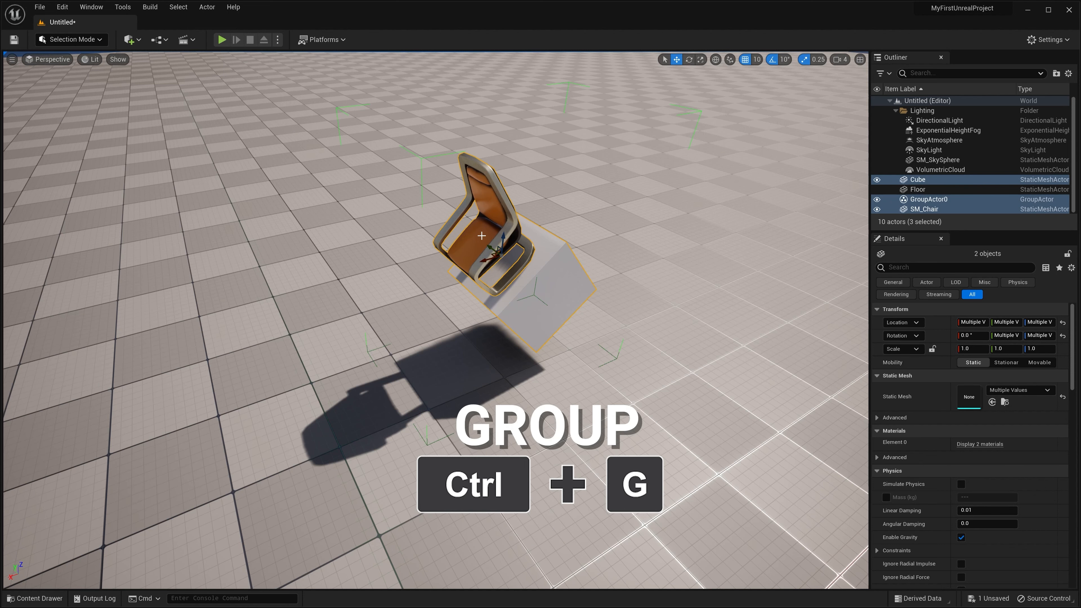
left_click_drag(484, 260, 528, 242)
Step: Ungroup the chair and cube and select the chair on its own
key("shift+g")
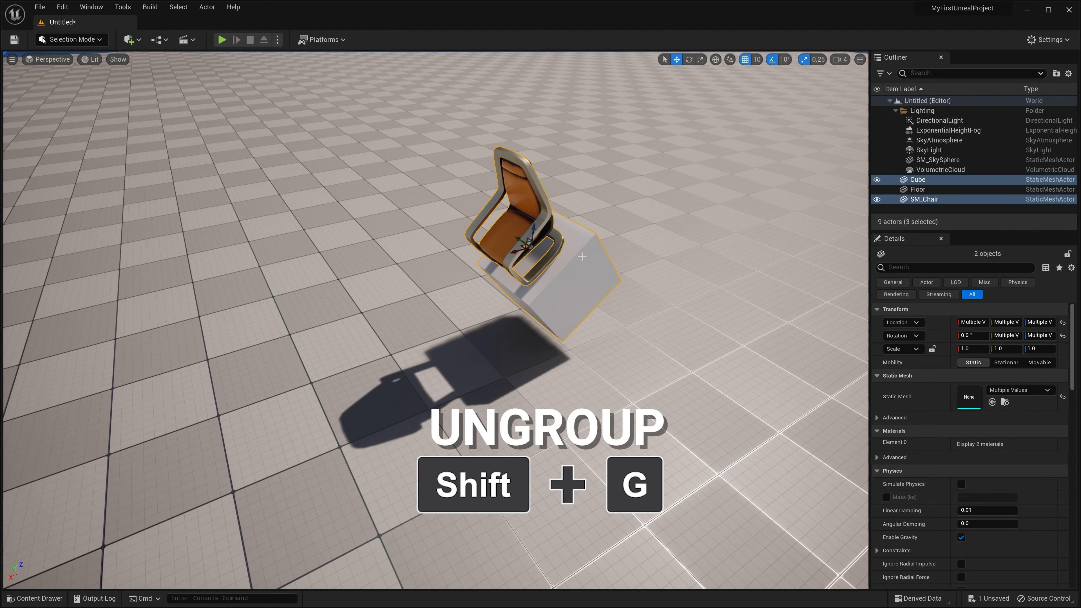
left_click(520, 210)
mouse_move(516, 255)
left_mouse_down()
mouse_move(433, 280)
mouse_move(517, 260)
left_mouse_up()
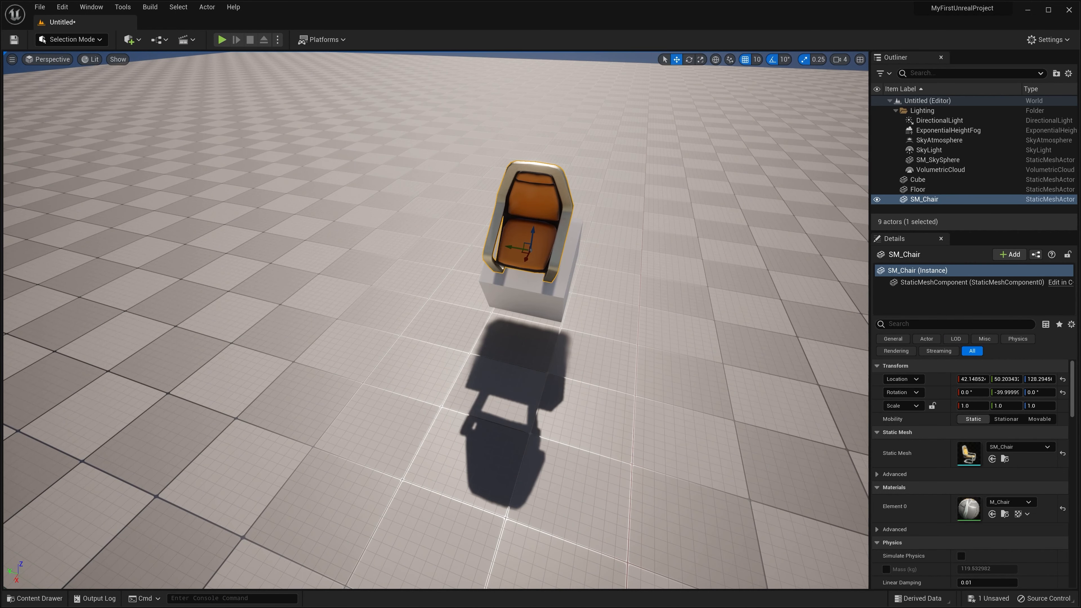
Step: Duplicate the chair to a spot beside the original along its Y axis
key("alt")
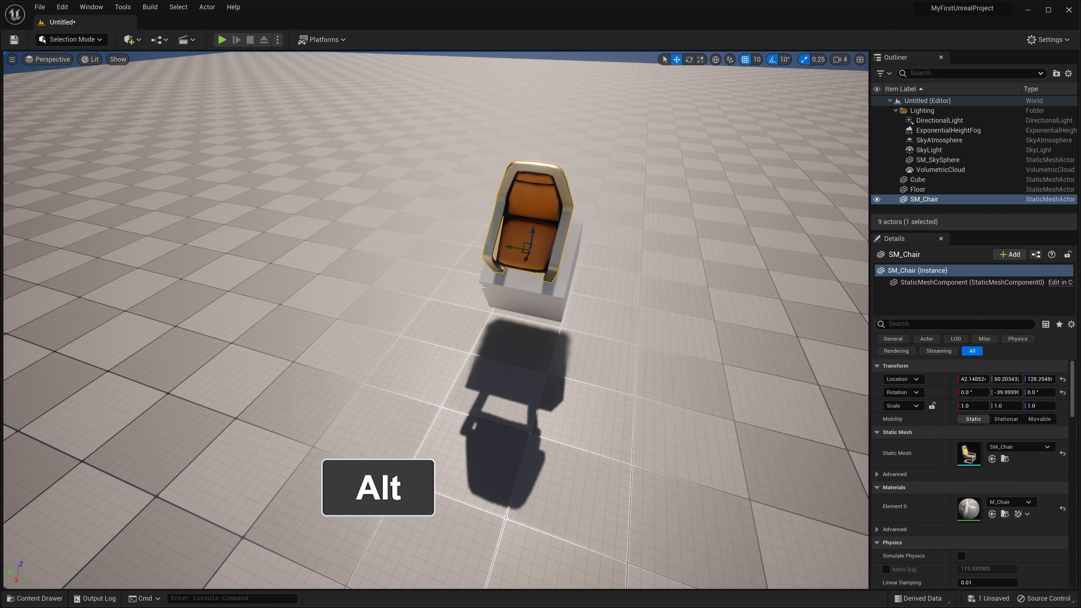
left_click_drag(513, 248, 394, 226, "alt")
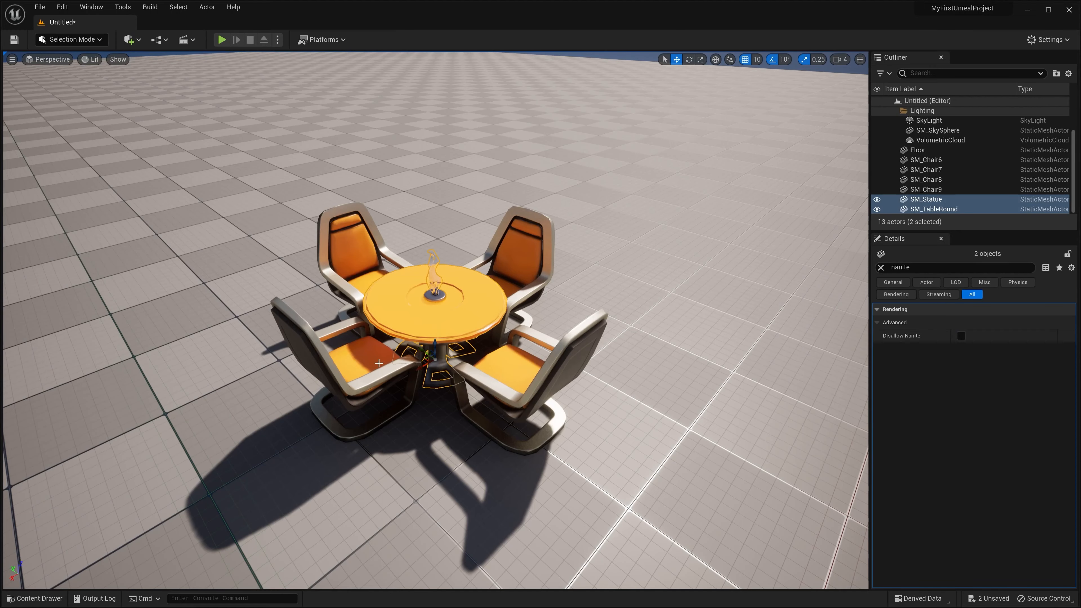
Step: Add the four chairs to the selected table and statue and group all six objects
left_click(361, 383, "ctrl")
left_click(340, 256, "ctrl")
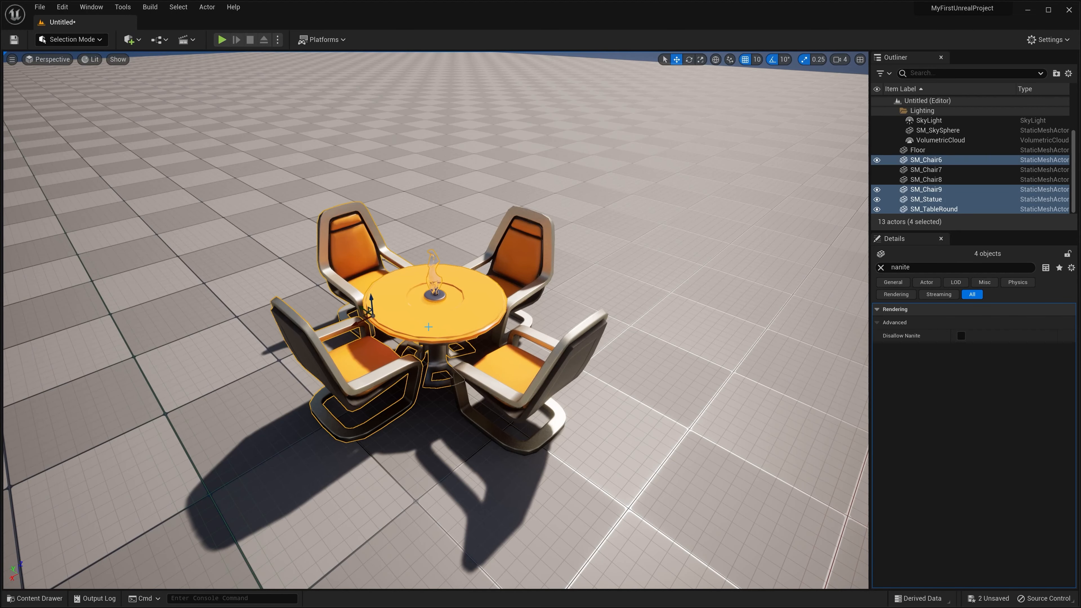
left_click(514, 376, "ctrl")
left_click(524, 278, "ctrl")
left_click_drag(525, 278, 558, 262, "alt")
key("ctrl+g")
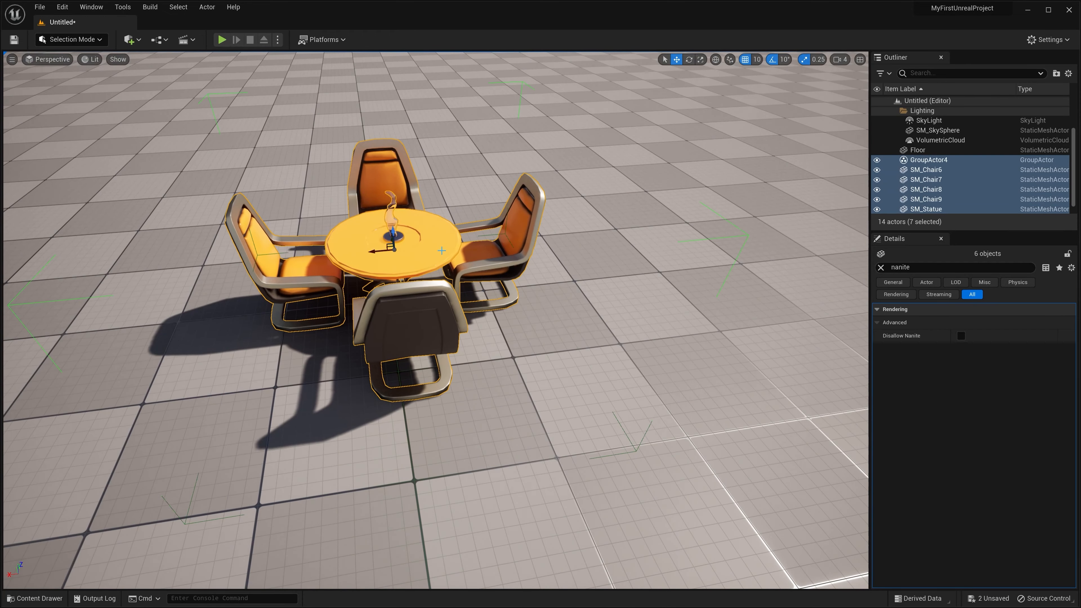
Step: Duplicate the grouped table set to an open area of floor beside the original
left_click_drag(378, 247, 669, 221, "alt")
right_click_drag(669, 221, 618, 251)
Step: Ungroup the first copy of the table set and vary the placement of its individual chairs
key("shift+g")
left_click(415, 277)
left_click_drag(431, 303, 430, 314)
key("e")
left_click(542, 226)
key("w")
left_click_drag(541, 249, 546, 248)
left_click(540, 280)
key("e")
Step: Duplicate the original grouped table set once more to another spot on the floor
left_click(346, 132)
key("w")
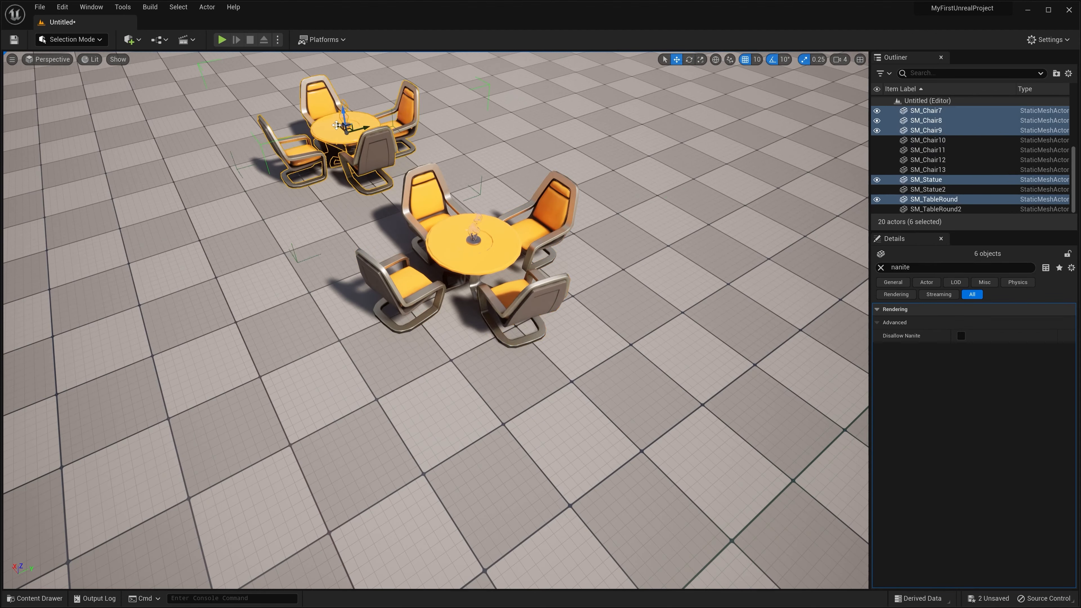
left_click_drag(353, 147, 462, 291, "alt")
Step: Ungroup the second copy of the table set and rotate its individual chairs to vary the seating
key("shift+g")
left_click(613, 247)
key("e")
left_click_drag(574, 303, 580, 309)
left_click(422, 204)
left_click(507, 362)
key("e")
left_click_drag(509, 420, 521, 421)
left_click(368, 325)
Step: Add further duplicates of the grouped table set, spreading five sets across the floor
left_click(264, 73)
right_click_drag(426, 255, 272, 204)
right_click_drag(426, 298, 362, 306)
left_click_drag(589, 228, 221, 286, "alt")
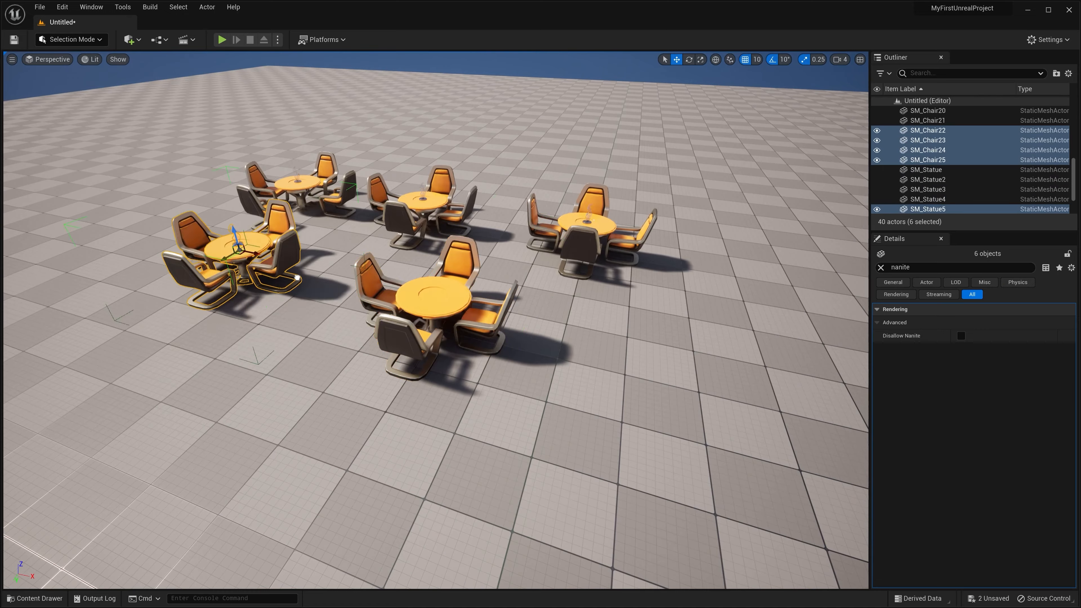
Step: Ungroup the table set nearest the view and reposition its chairs around the table
left_click(436, 298)
key("shift+g")
left_click(383, 251)
left_click_drag(415, 326, 391, 320)
left_click(568, 251)
left_click_drag(552, 322, 583, 317)
right_click_drag(511, 298, 553, 341)
left_click(374, 319)
left_click_drag(374, 345, 378, 358)
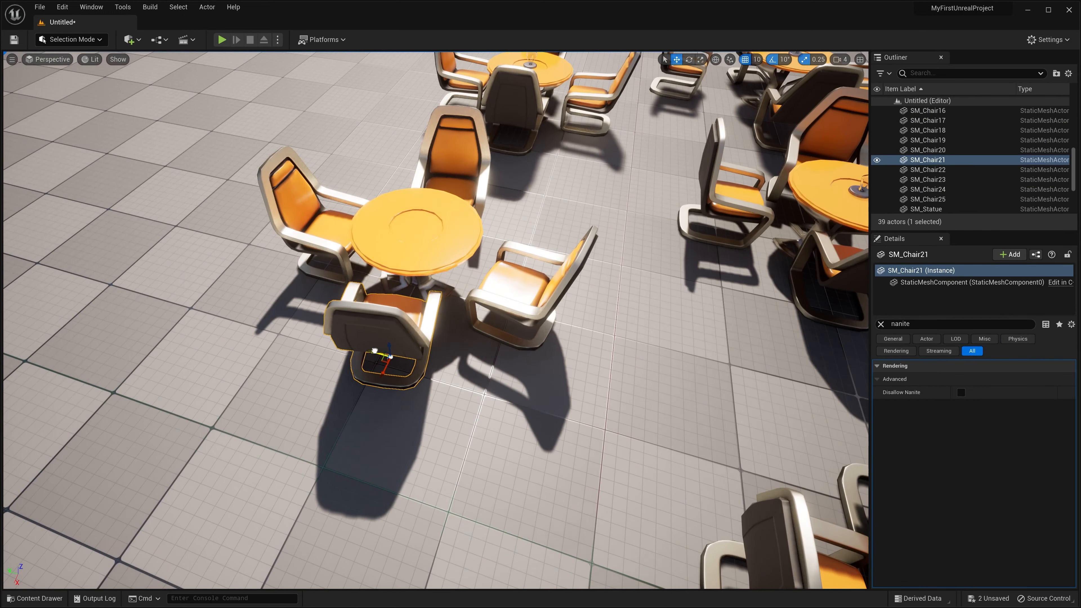
Step: Ungroup another of the table sets and pick out its pieces individually
right_click_drag(426, 319, 362, 289)
key("shift+g")
left_click(453, 256)
left_click(272, 294)
left_click(428, 178)
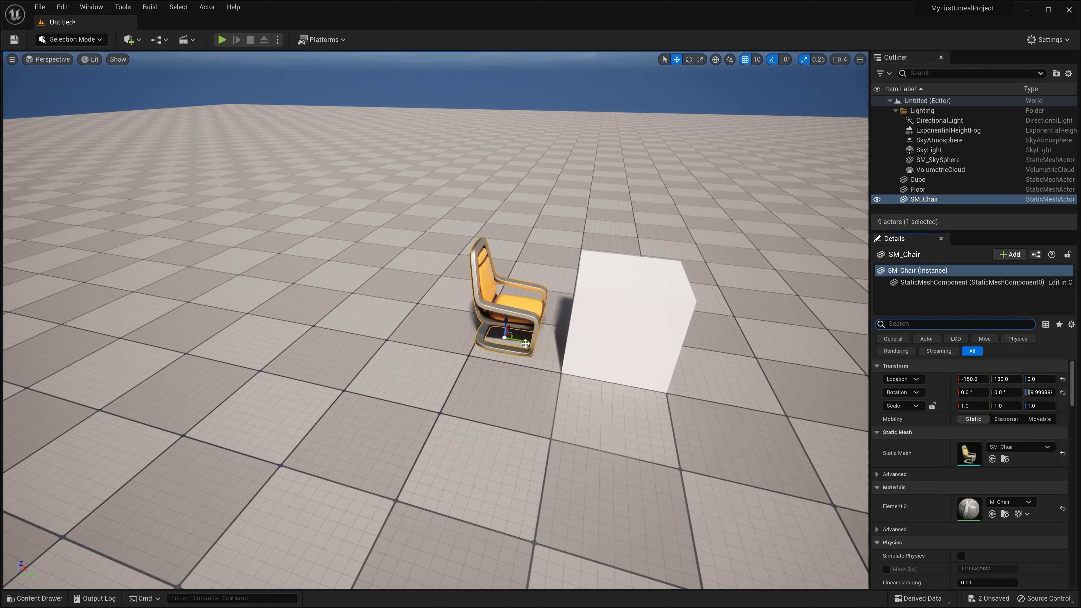
Step: Move the chair across the floor to X -141, Y 79 and turn it to about 108.3° around Z
left_click_drag(527, 343, 397, 305)
key("e")
key("r")
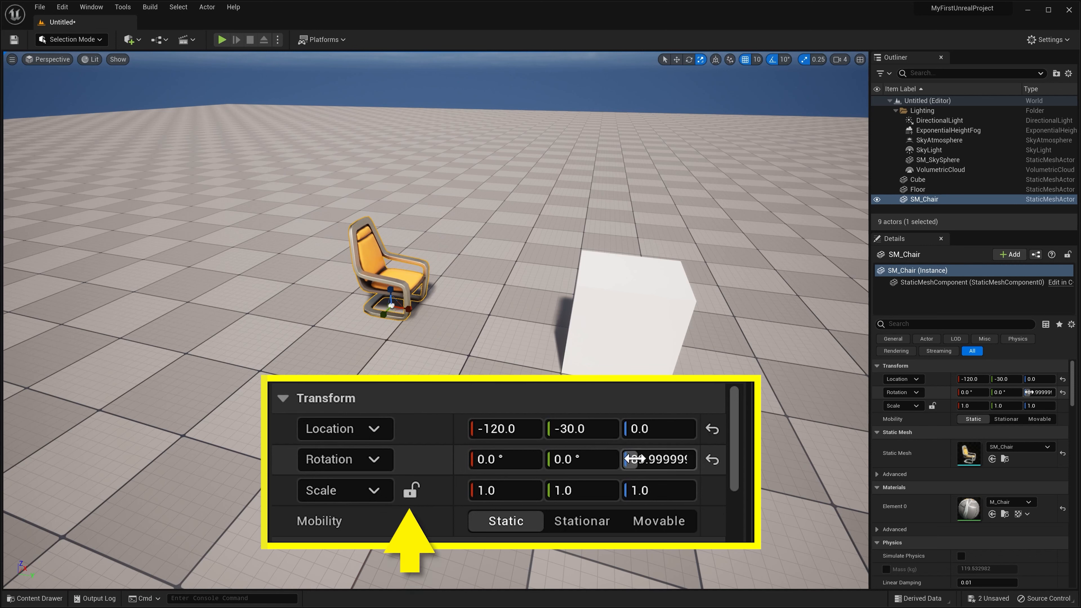
left_click_drag(1037, 392, 1059, 392)
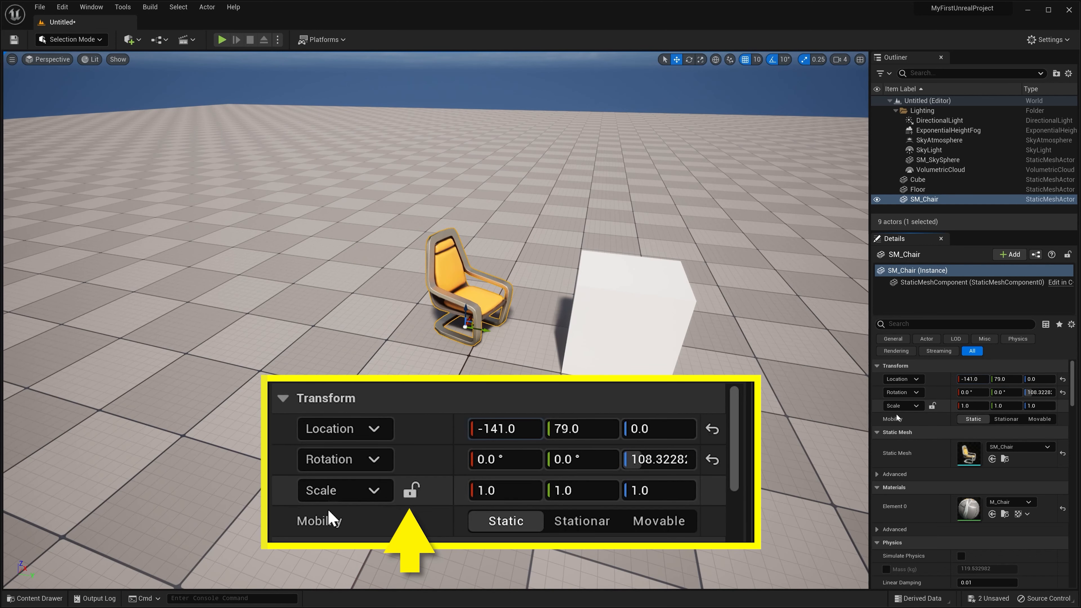
Step: Set the chair's X scale to 2 with the scale axes unlocked
left_click(975, 405)
type("2")
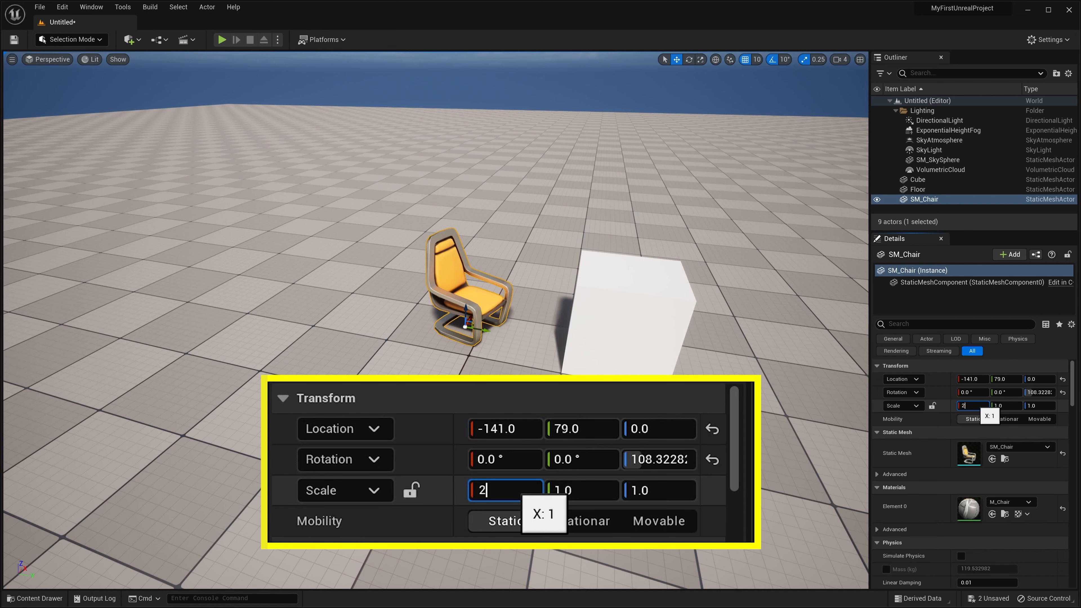
key("Return")
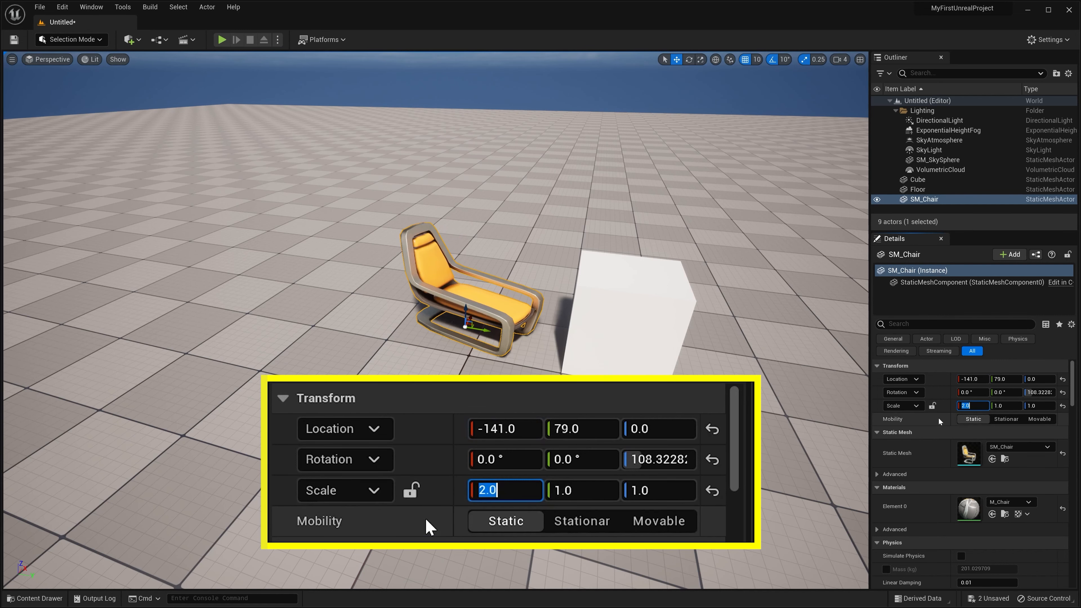
Step: Lock the chair's scale proportions and set its X scale to 3
left_click(932, 407)
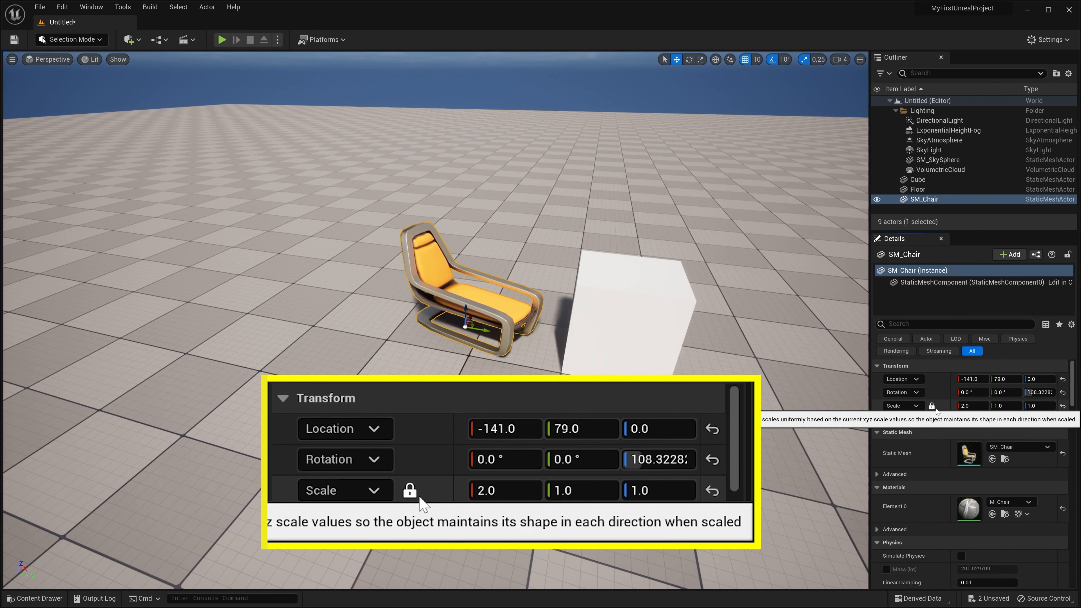
type("3")
key("Return")
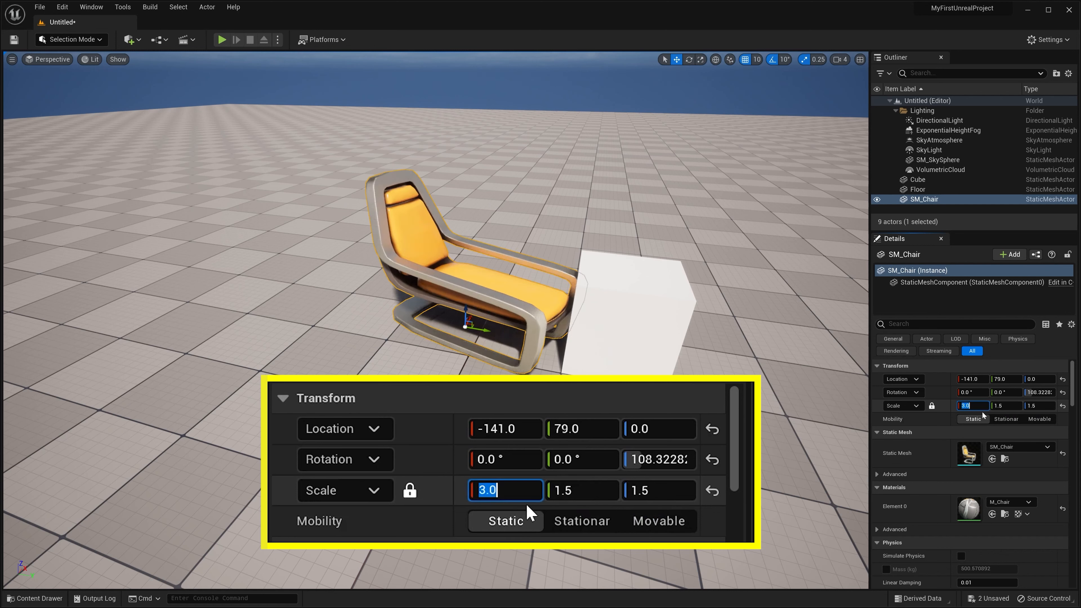
Step: Try proportional scaling on the chair with X scale values of 4, 0.5, 1 and 2
type("4")
key("Return")
type("0.5")
key("Return")
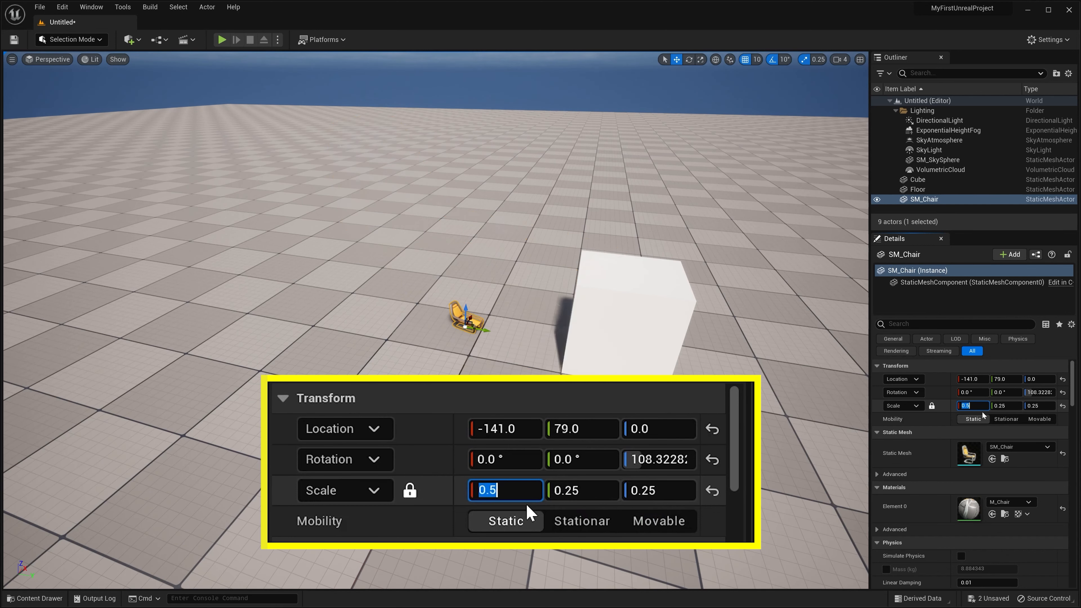
type("1")
key("Return")
type("2")
key("Return")
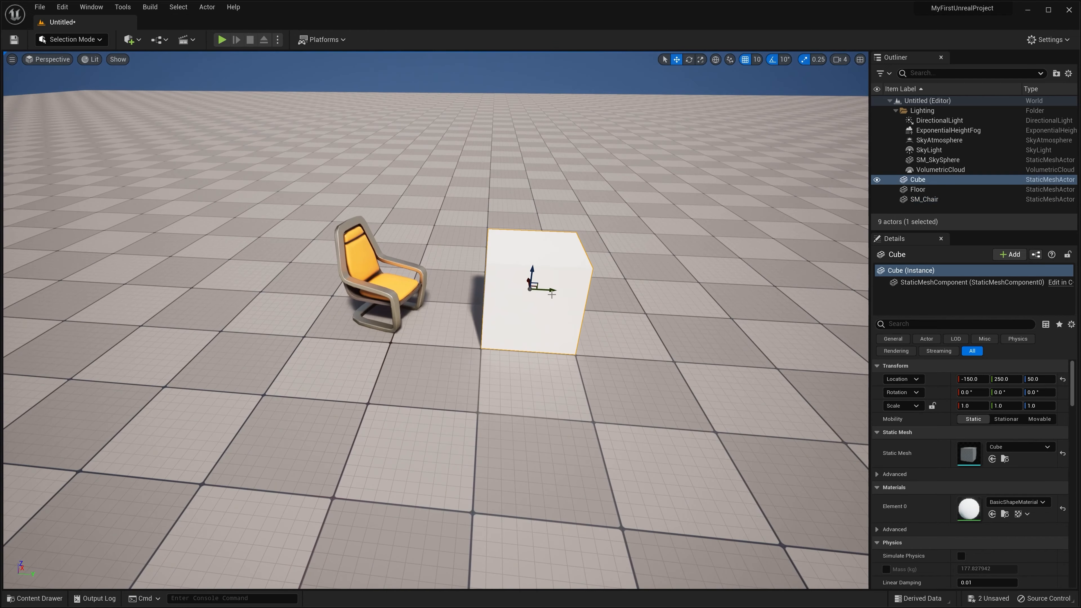
Step: Duplicate the cube along the Y axis to Y 430
left_click_drag(552, 291, 730, 298, "alt")
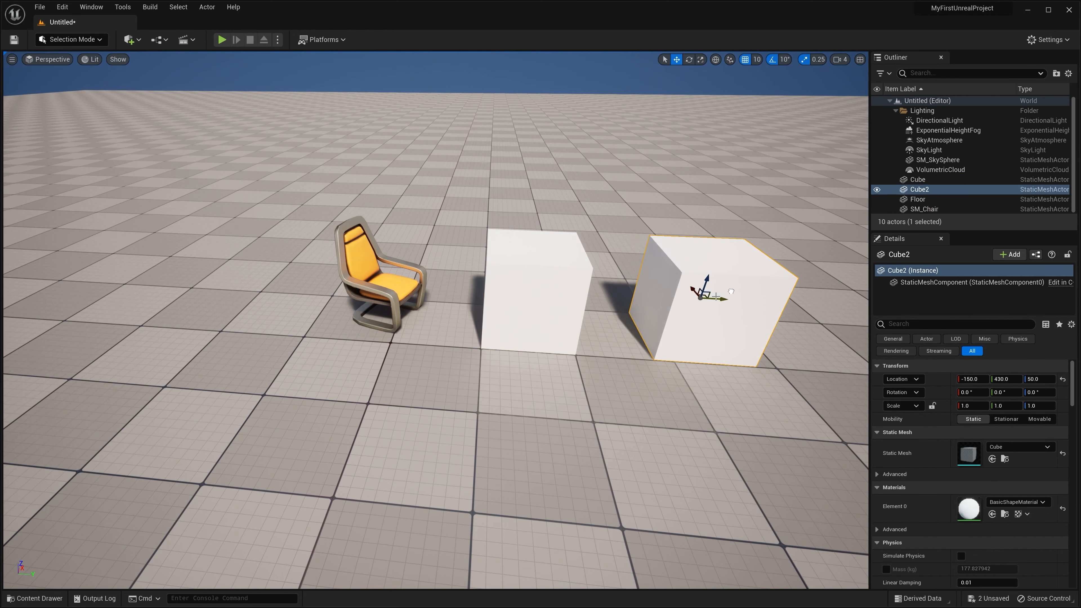
right_click_drag(730, 298, 743, 301)
key("s")
Step: Locate the chair's SM_Chair mesh in the project content and assign it as the duplicated cube's static mesh
left_click(918, 199)
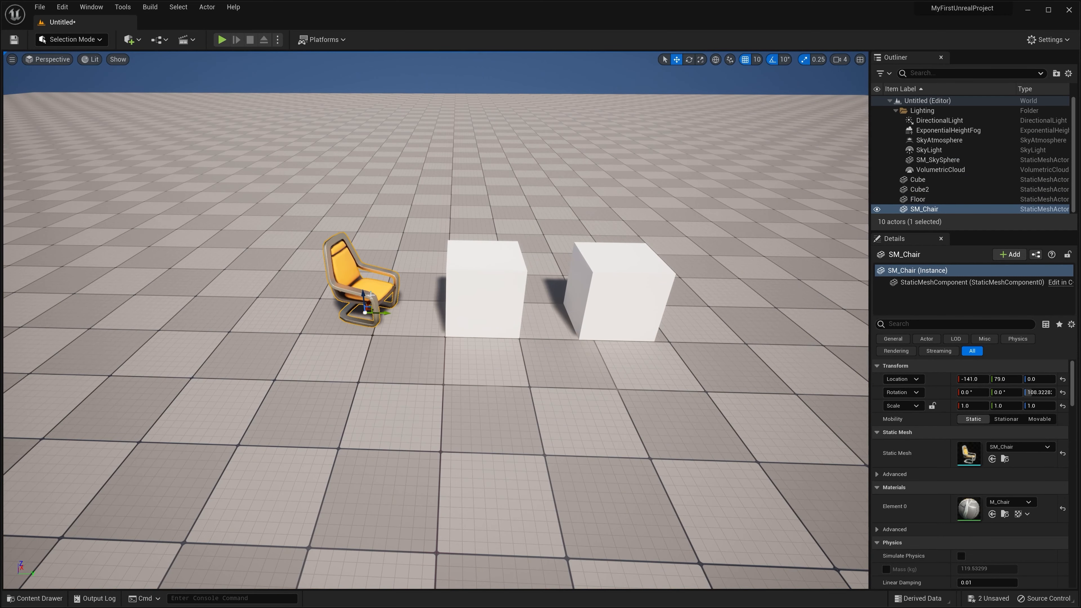
key("ctrl+b")
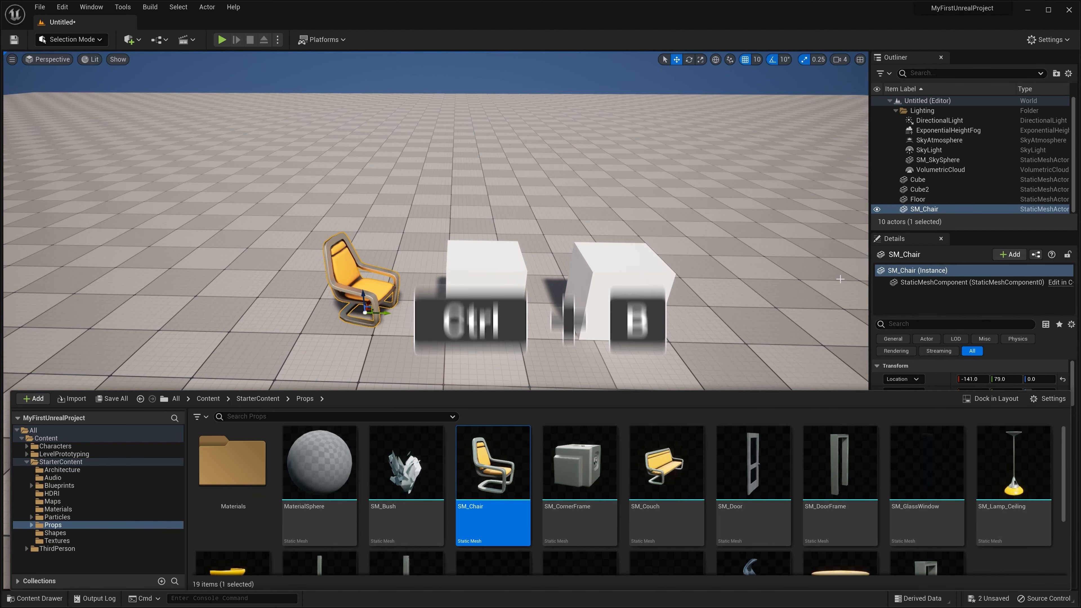
left_click(937, 314)
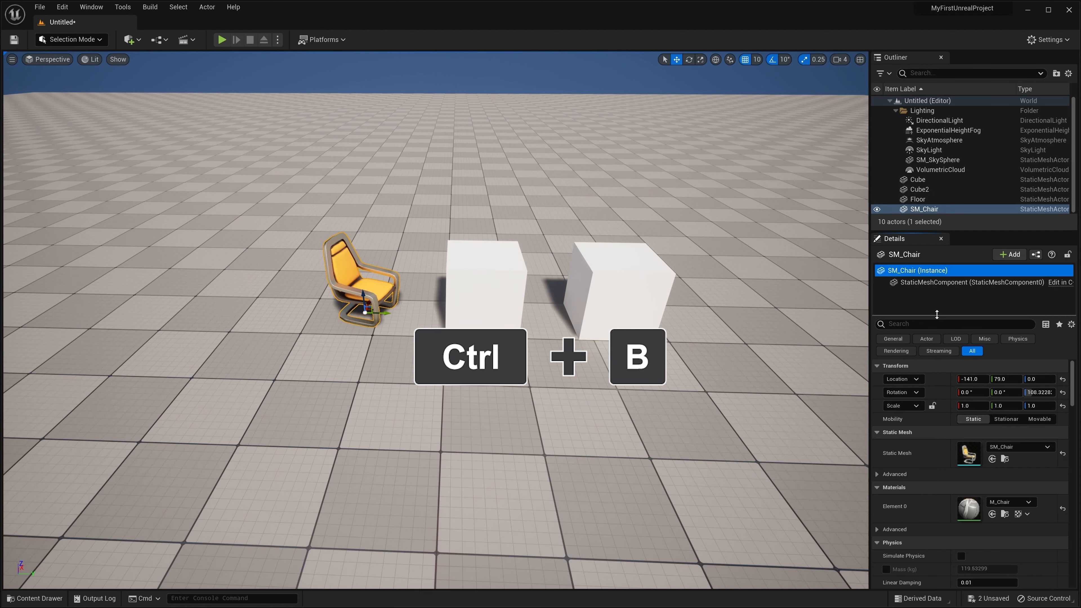
left_click(628, 296)
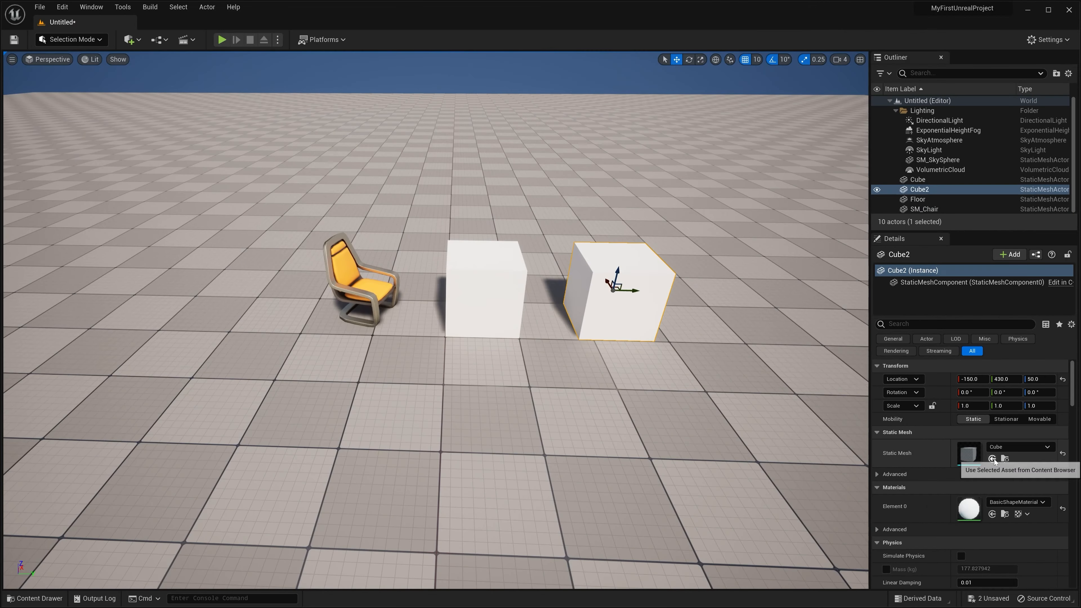
left_click(870, 377)
Step: Rotate the white chair to about -160° around Z
right_click_drag(490, 295, 497, 292)
key("d")
key("w")
key("e")
left_click_drag(443, 314, 449, 316)
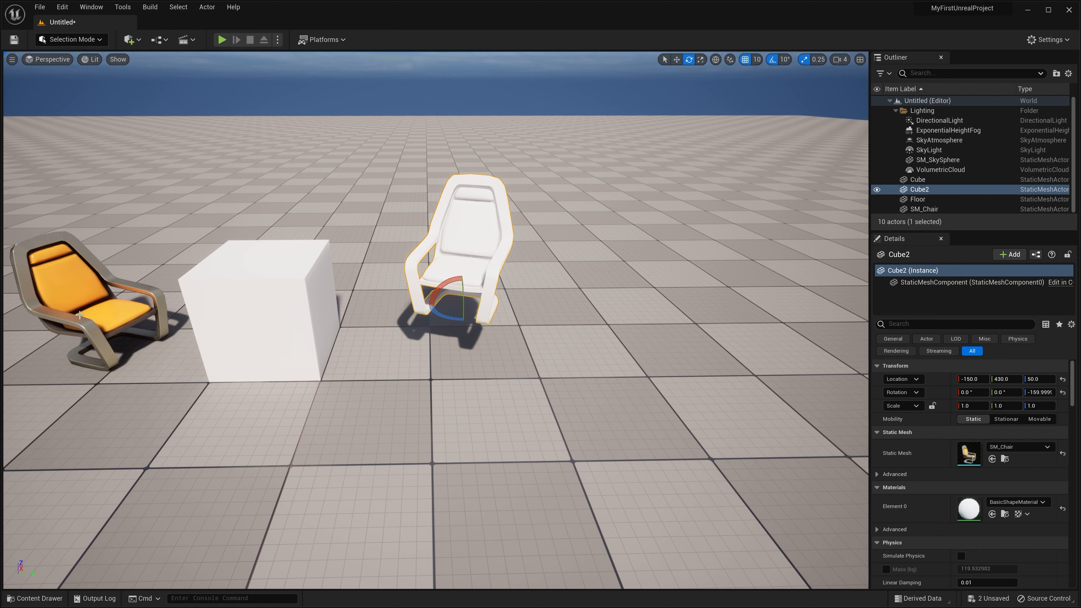
Step: Locate the orange chair's M_Chair material, dock the Content Browser in the layout, and assign the material to the white chair
left_click(95, 307)
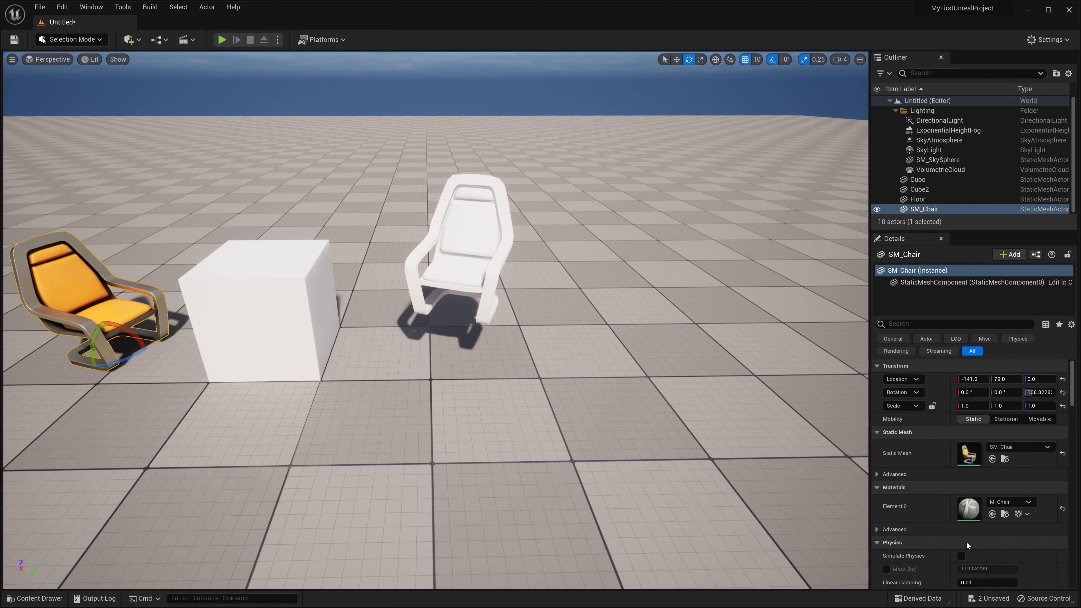
left_click(1005, 514)
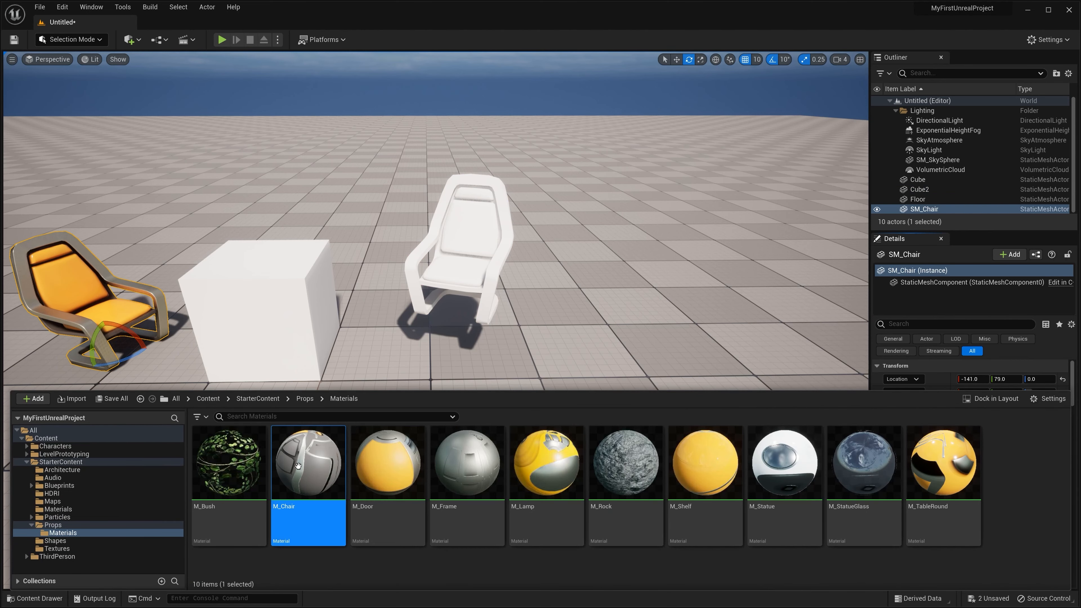
left_click(1002, 400)
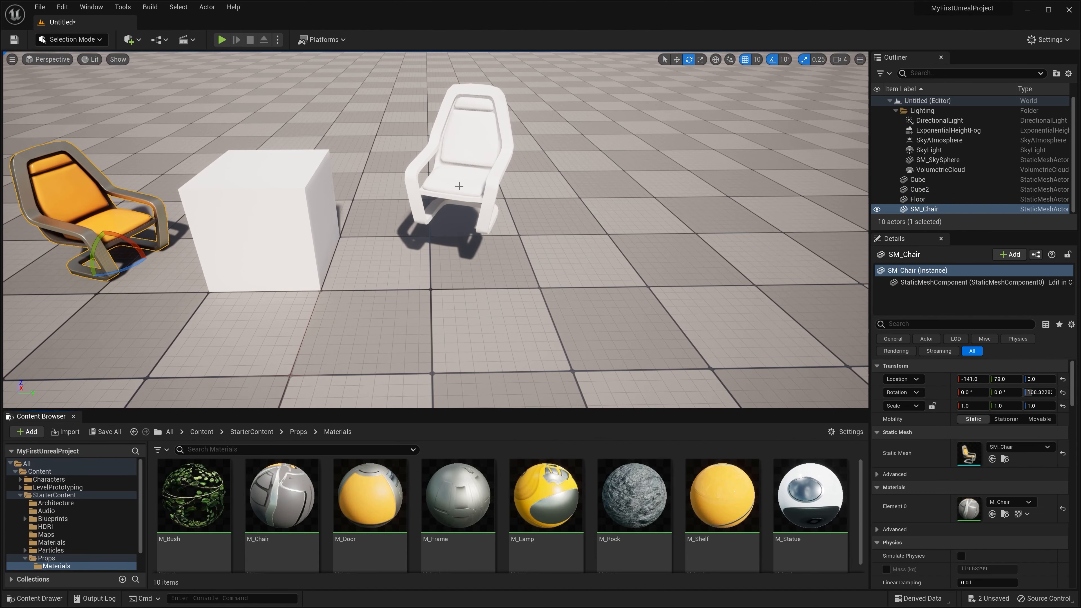
left_click(459, 186)
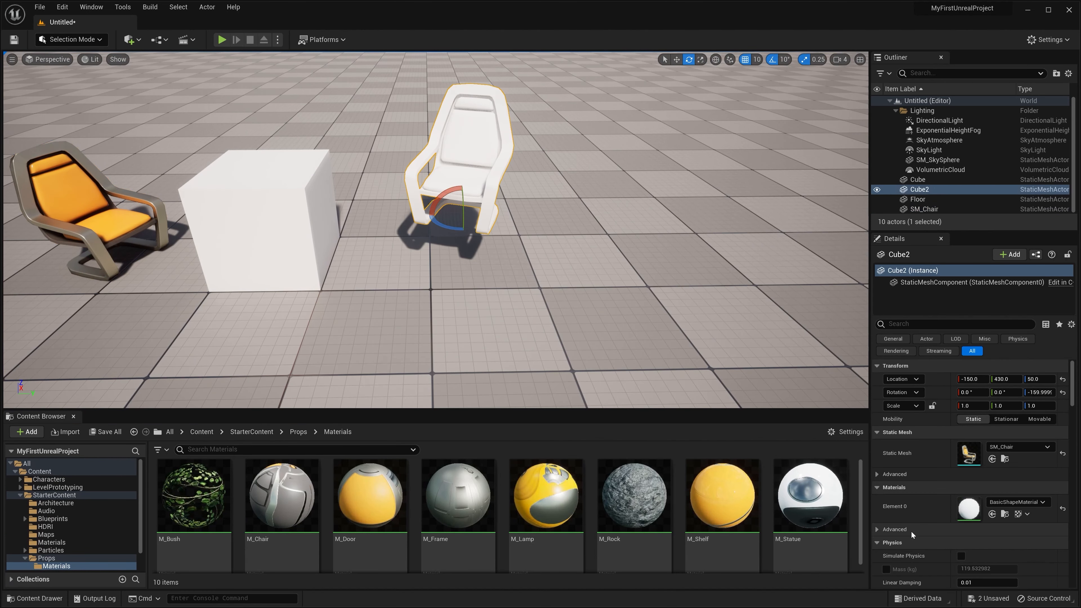
left_click(992, 514)
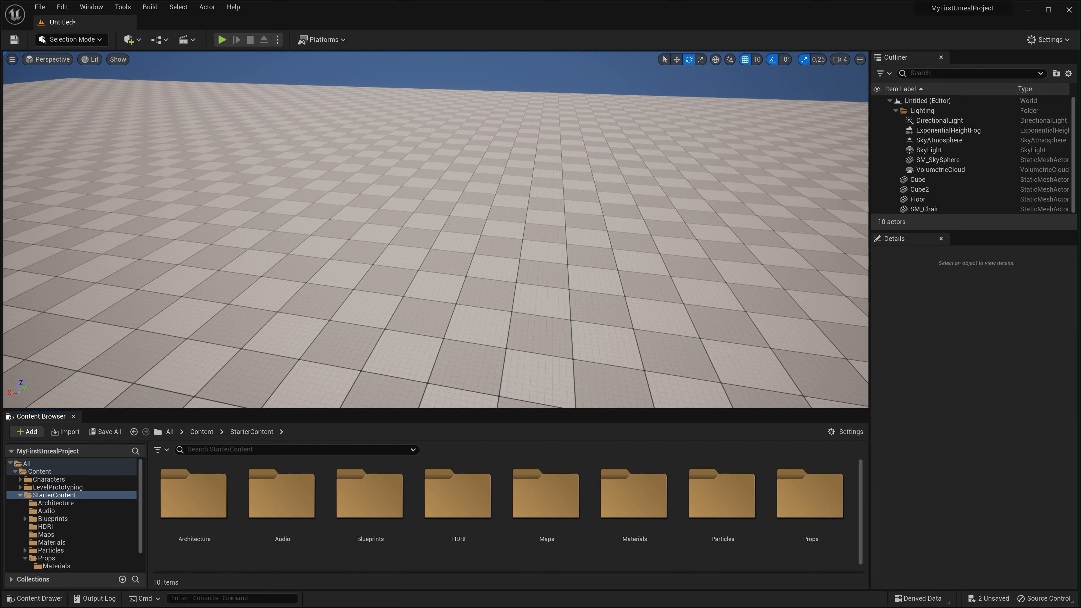
Step: Place a Wall_400x400 from the StarterContent Architecture folder on the floor at about X -600, Y 910
double_click(198, 503)
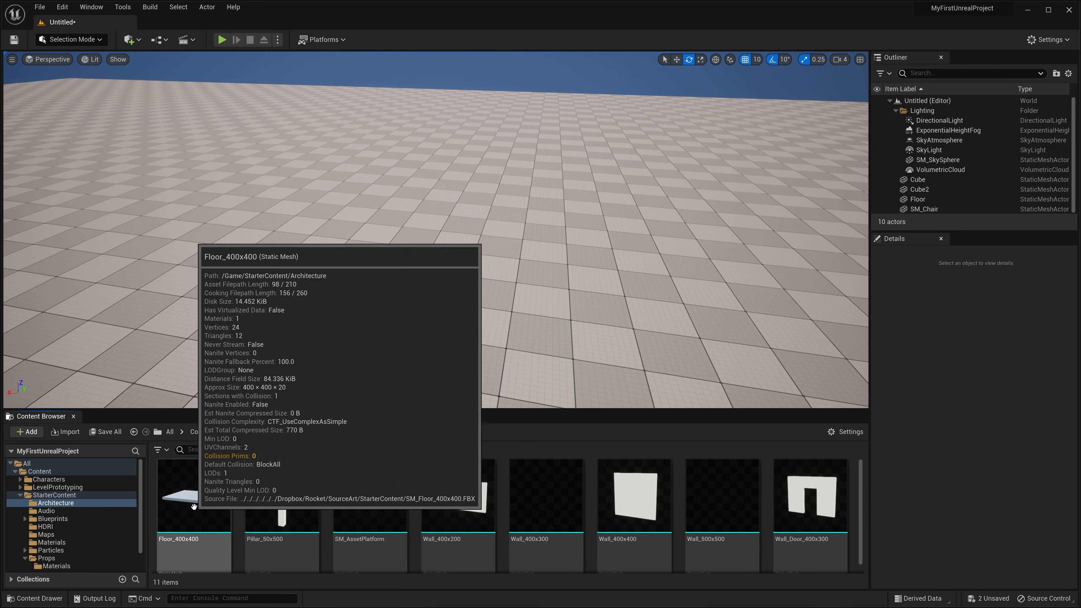
left_click_drag(655, 515, 355, 289)
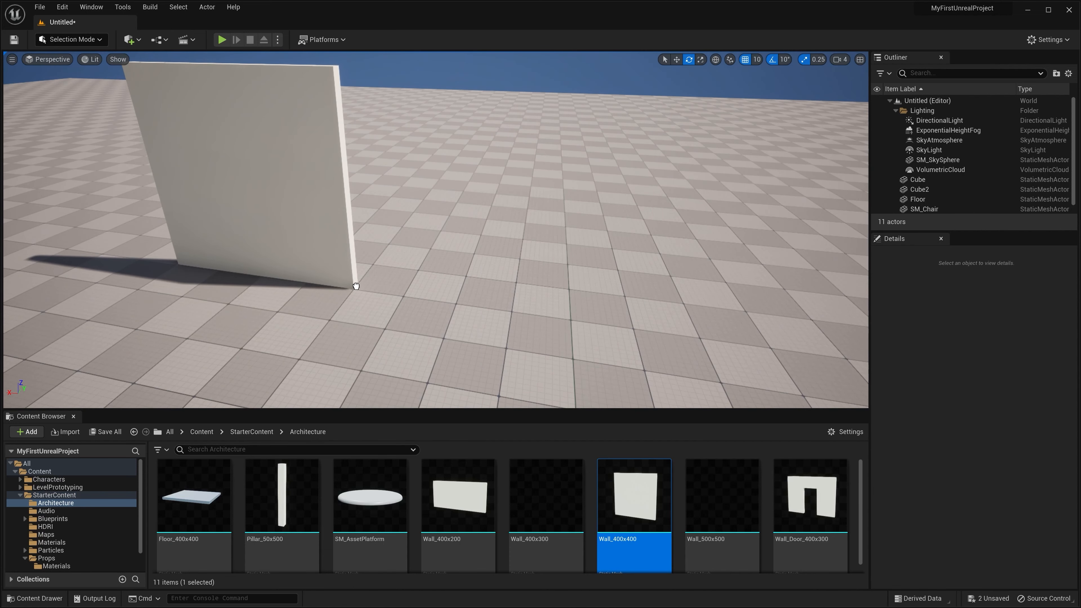
Step: Set the position snap size to 500 and duplicate the wall twice along X, placing the last copy at X -1600
left_click(757, 60)
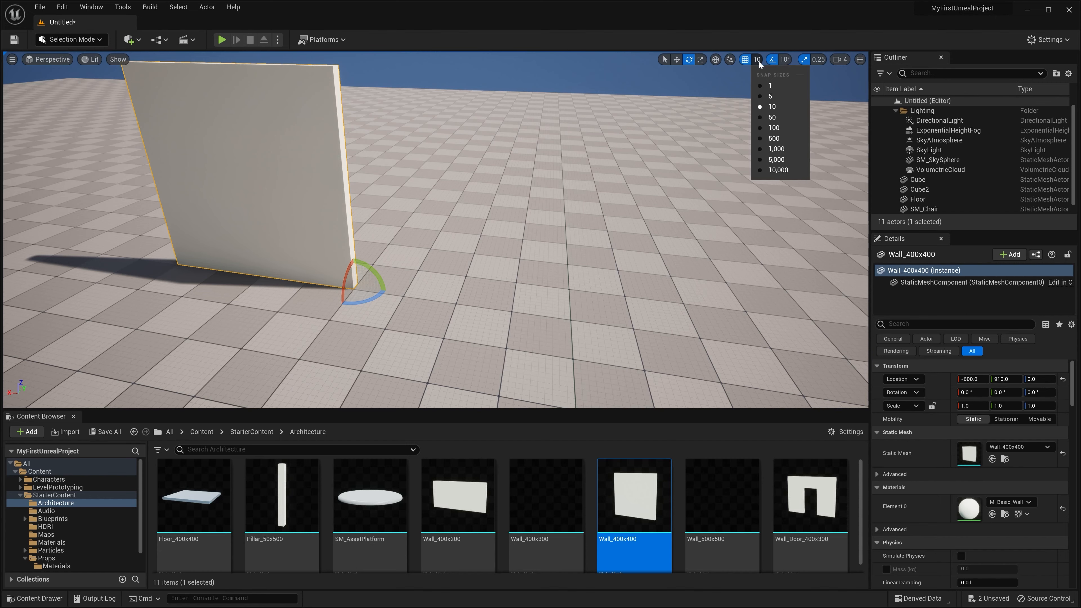
left_click(782, 142)
right_click_drag(596, 205, 596, 238)
key("w")
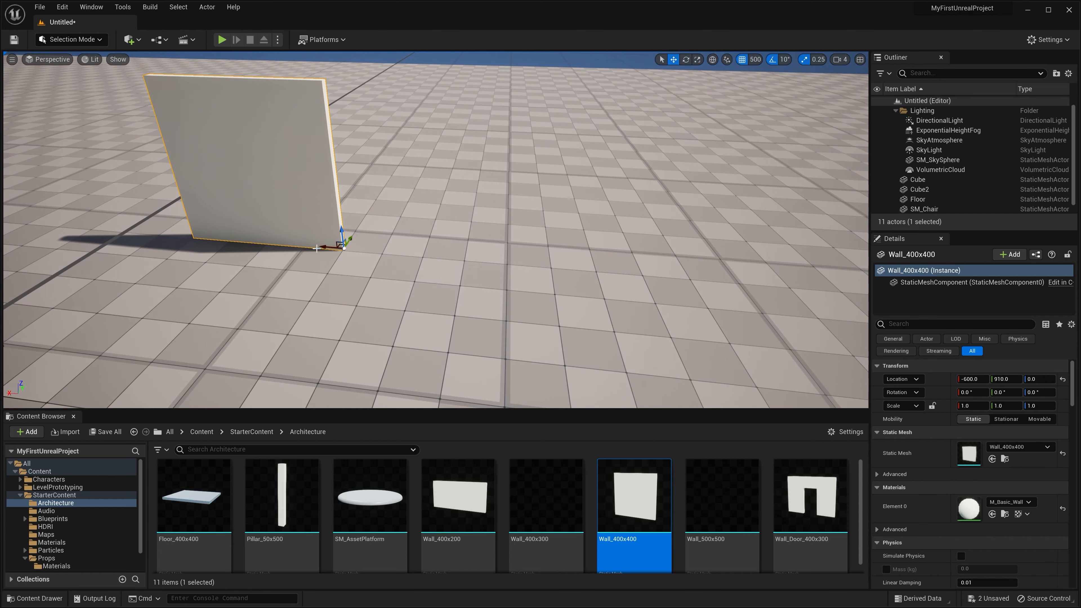
left_click_drag(320, 246, 495, 244, "alt")
right_click_drag(653, 226, 669, 235)
left_click_drag(502, 240, 672, 252, "alt")
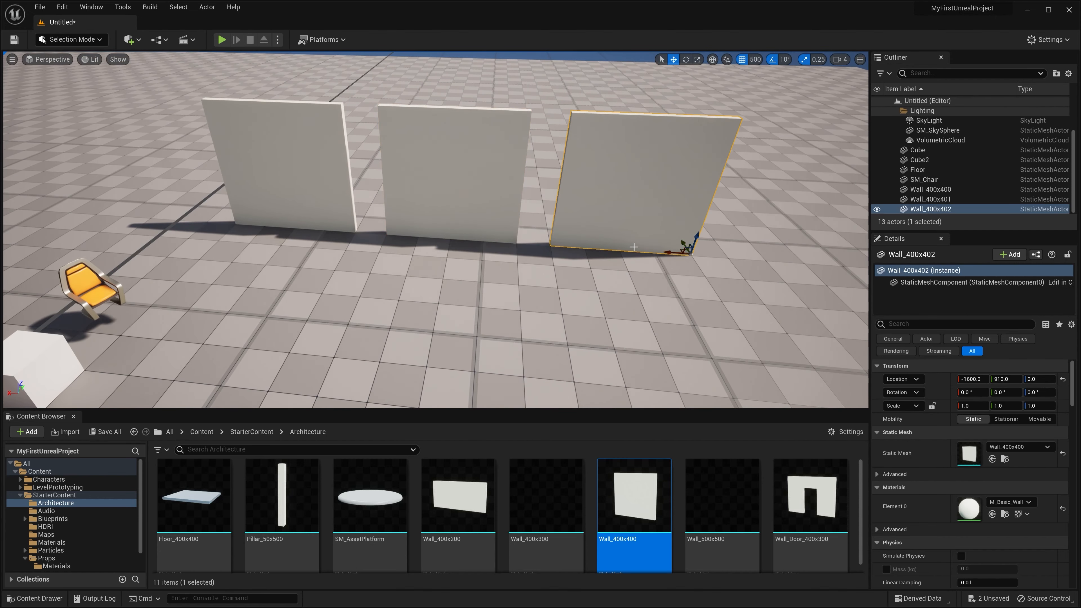
Step: Apply M_Brick_Clay_New to the original wall and M_CobbleStone_Smooth to the middle wall from the StarterContent Materials folder
left_click(251, 432)
double_click(630, 498)
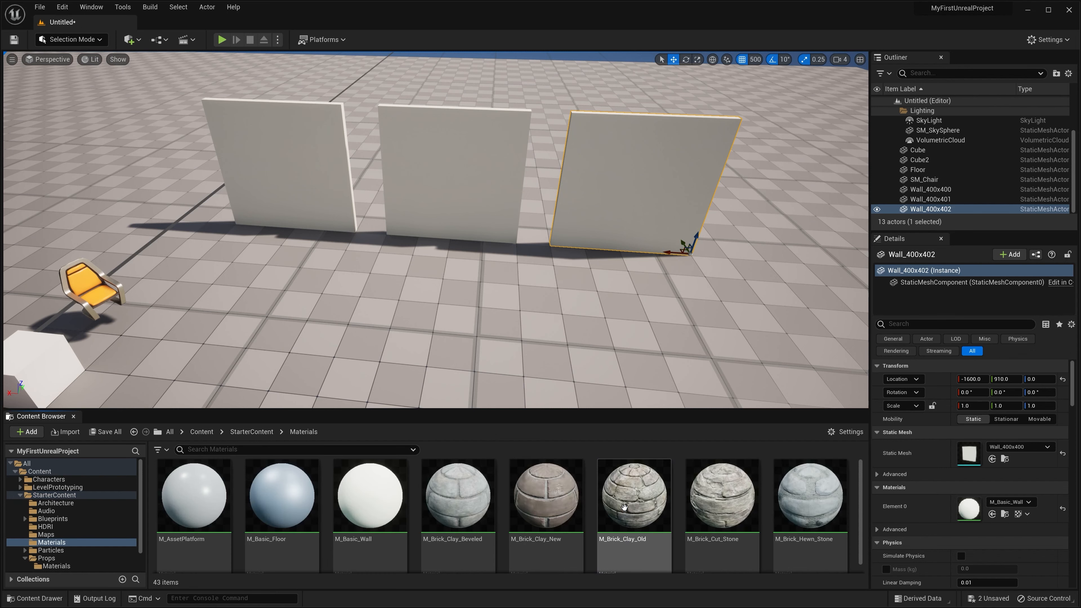
left_click_drag(540, 496, 281, 171)
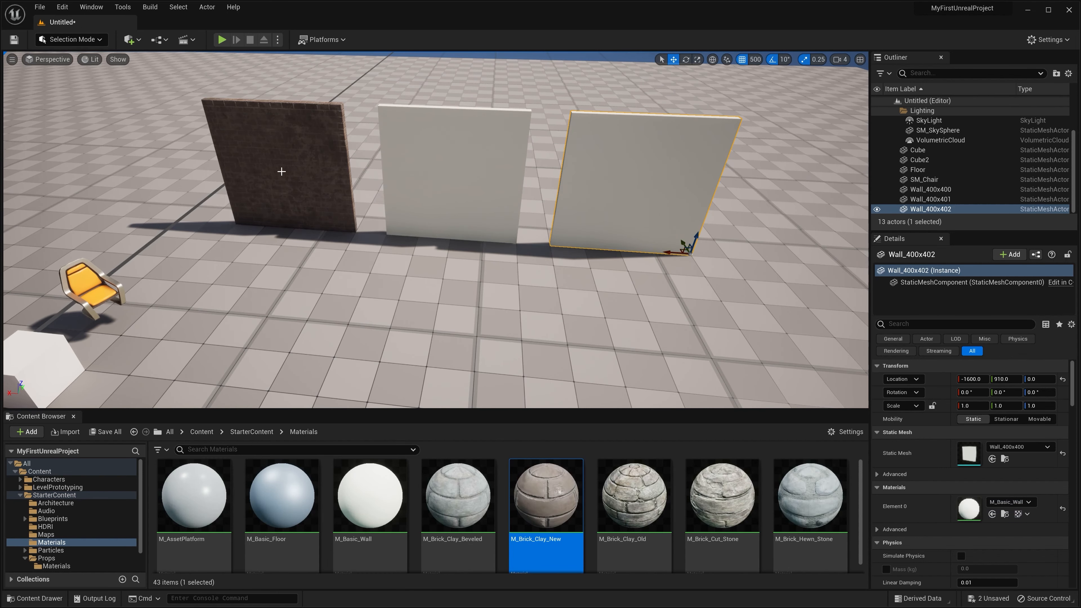
scroll(809, 490, "down", 3)
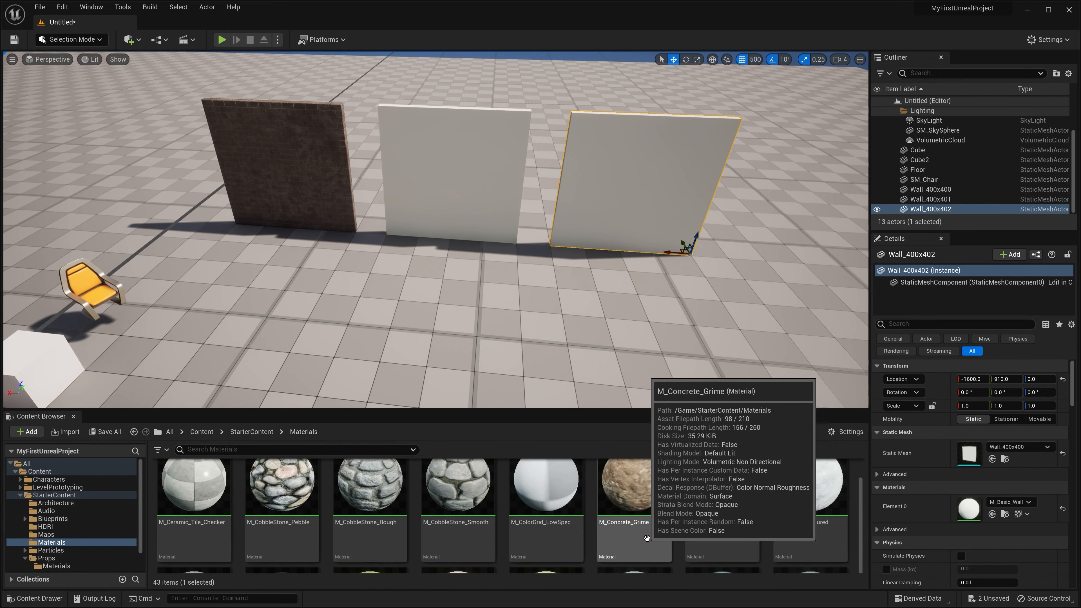
left_click_drag(458, 486, 475, 177)
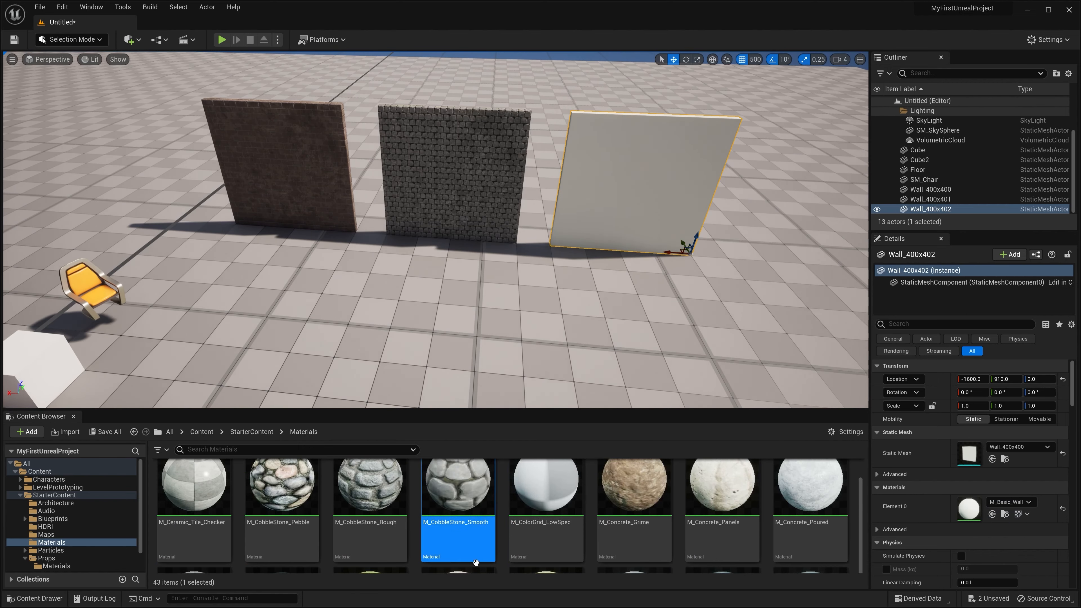
Step: Apply another StarterContent material to the third wall and inspect the walls up close
scroll(246, 500, "down", 3)
left_click_drag(202, 488, 627, 170)
right_click_drag(587, 220, 600, 183)
key("w")
mouse_move(553, 278)
right_mouse_down()
mouse_move(553, 290)
mouse_move(552, 273)
right_mouse_up()
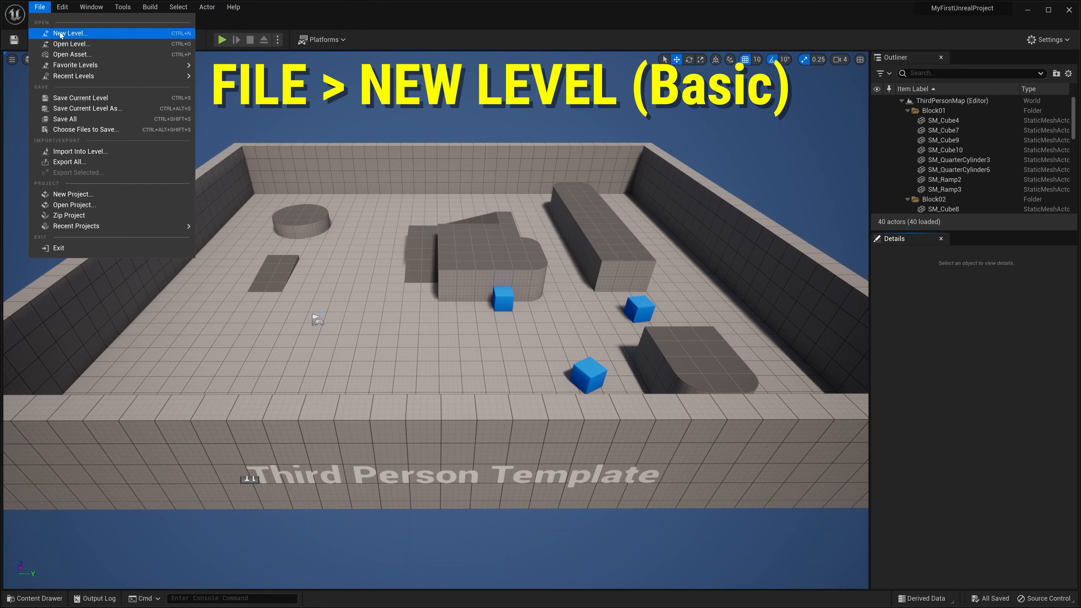
Step: Create a new level from the Basic template
left_click(60, 35)
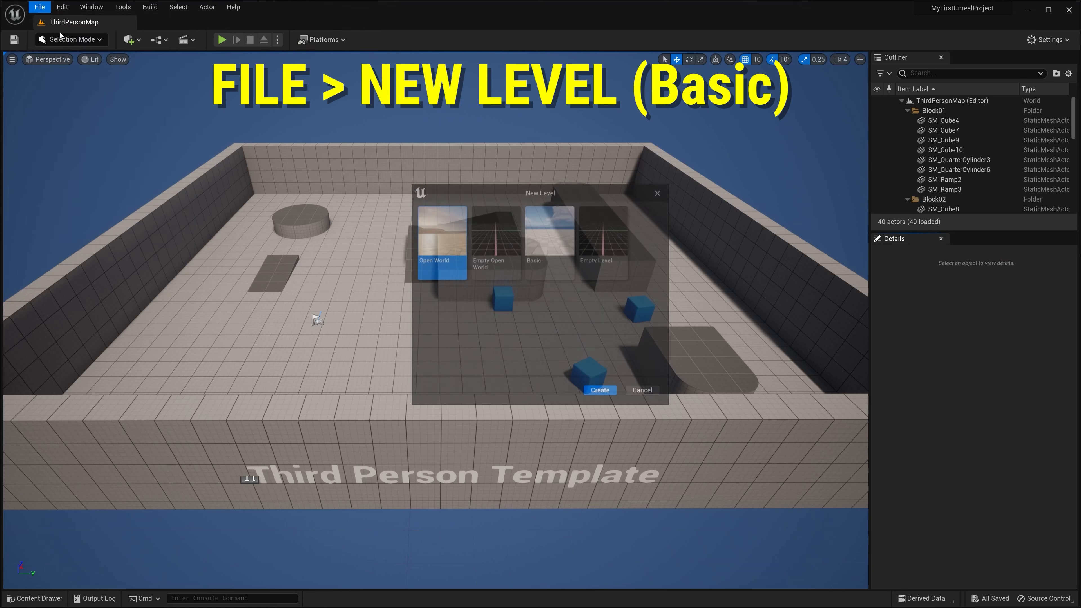
left_click(547, 245)
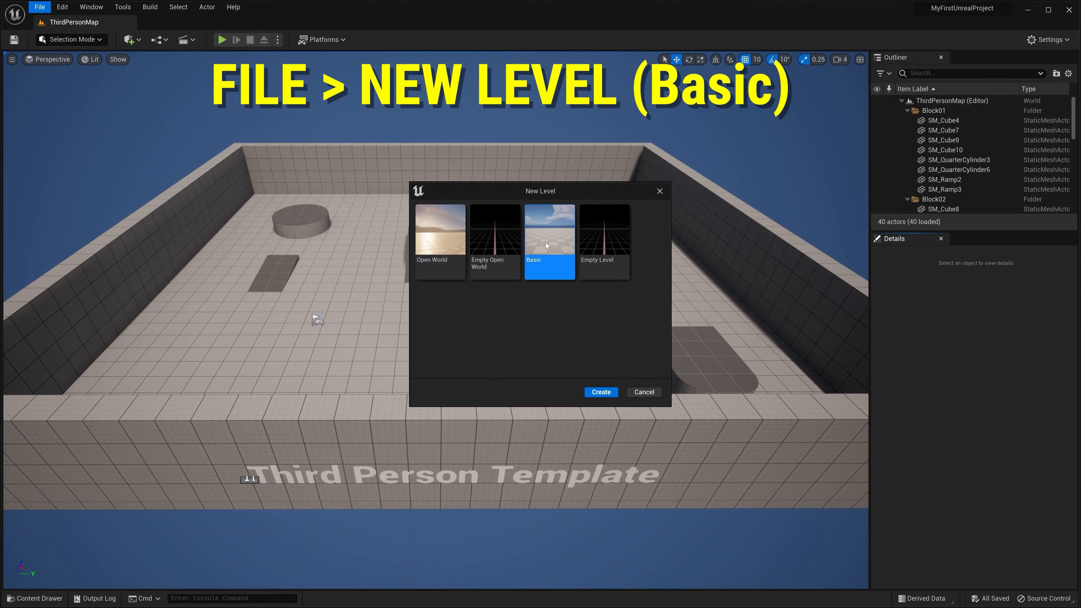
left_click(601, 392)
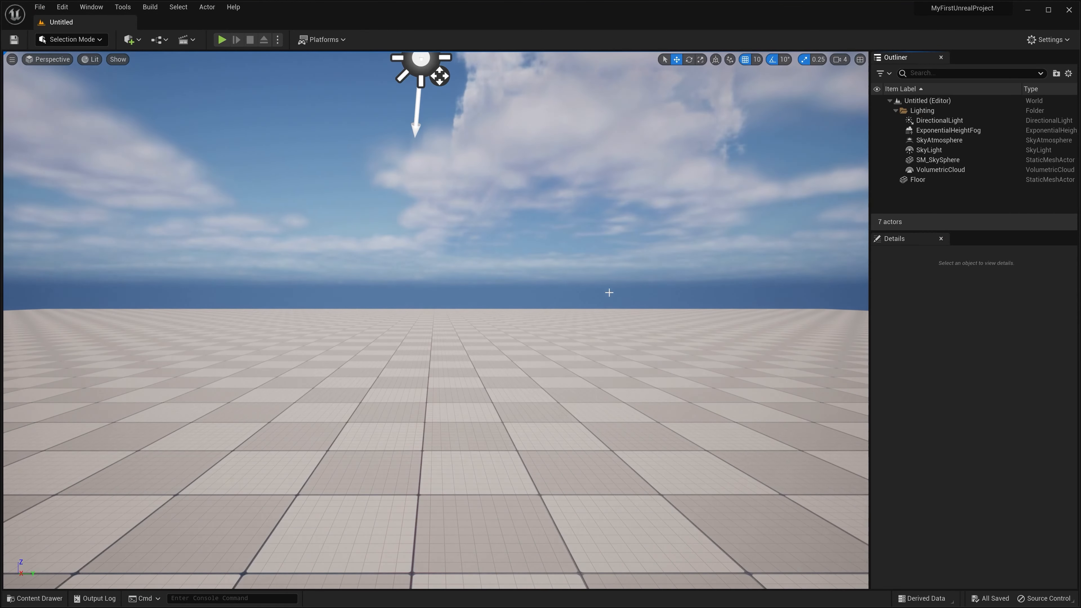
Step: Try rotating the DirectionalLight in 20° increments up to 60° to lower the sun below the horizon
right_click_drag(436, 320, 307, 188)
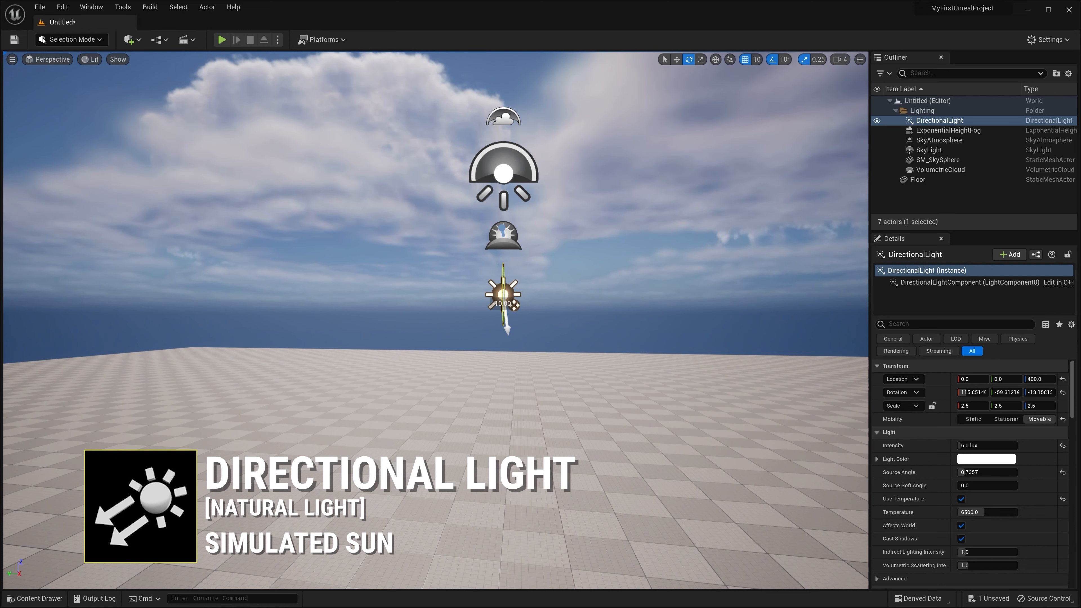
left_click_drag(514, 305, 514, 305)
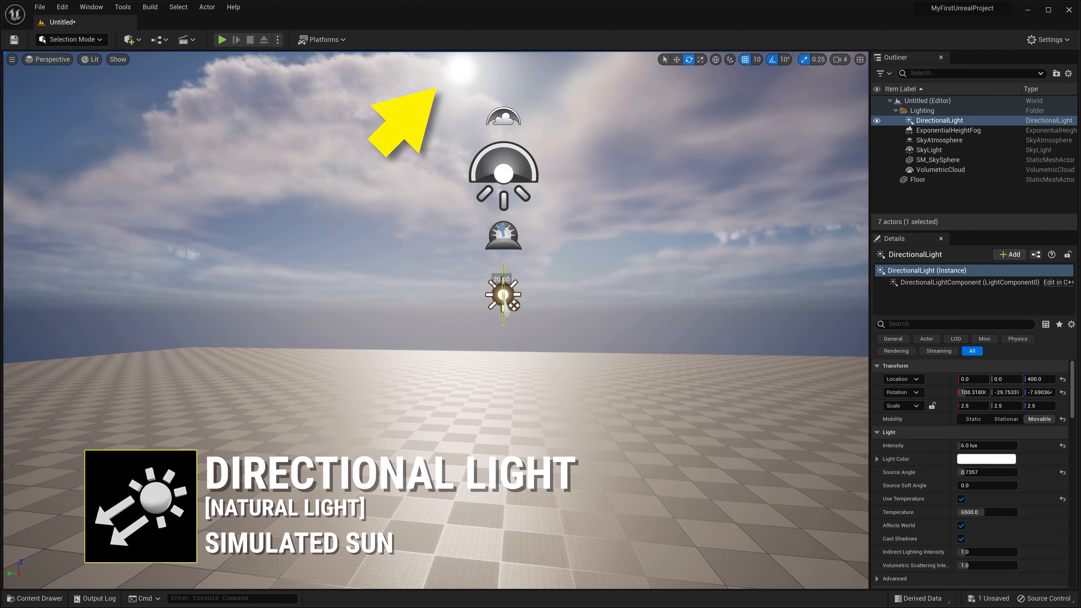
left_click_drag(514, 305, 514, 305)
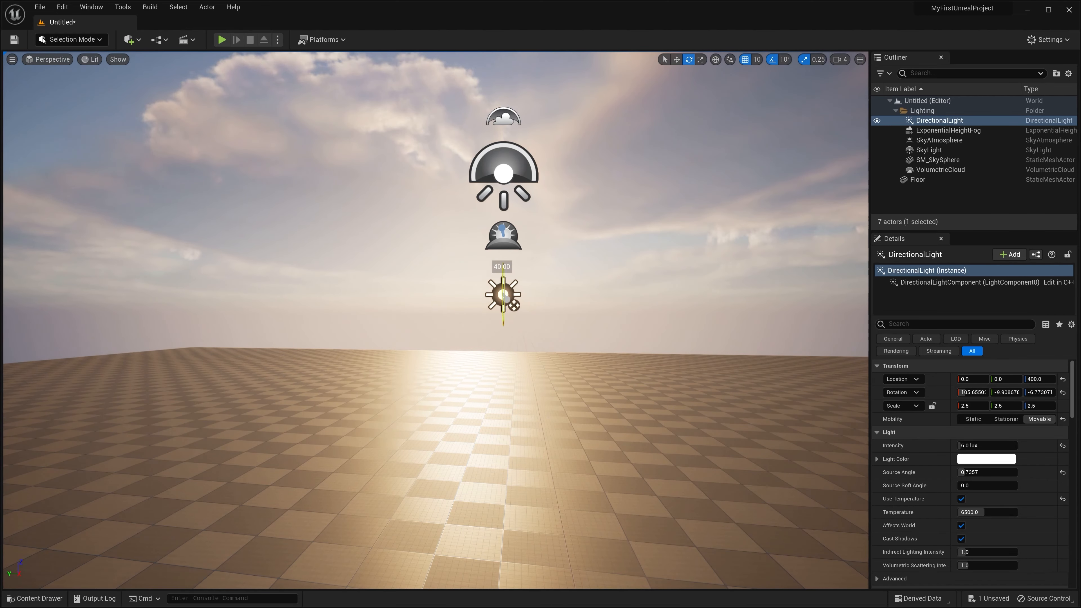
left_click_drag(514, 305, 514, 305)
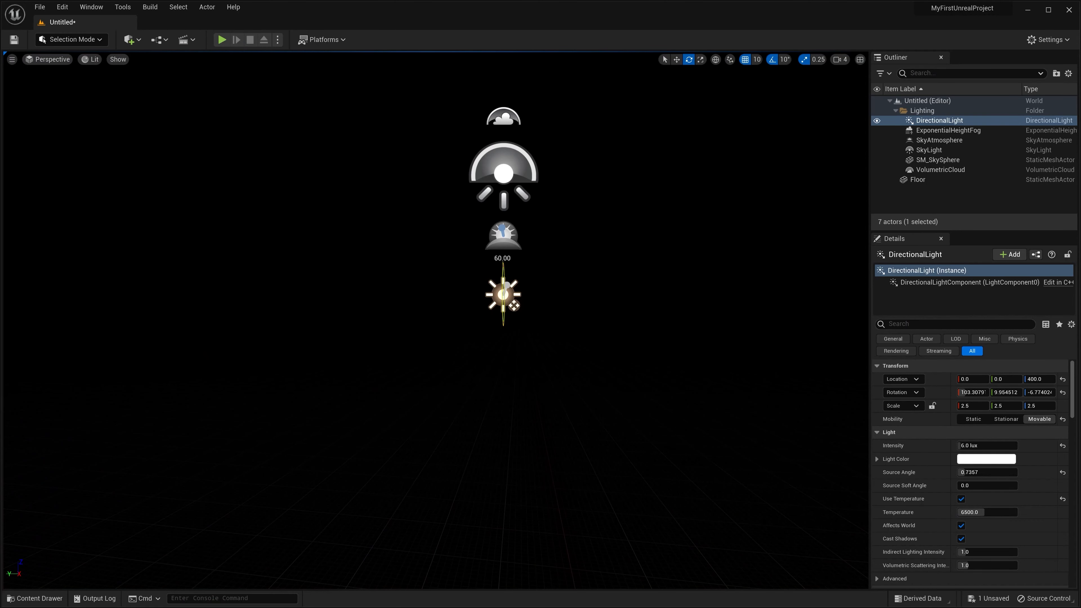
mouse_move(504, 294)
left_mouse_down()
mouse_move(503, 334)
mouse_move(503, 313)
left_mouse_up()
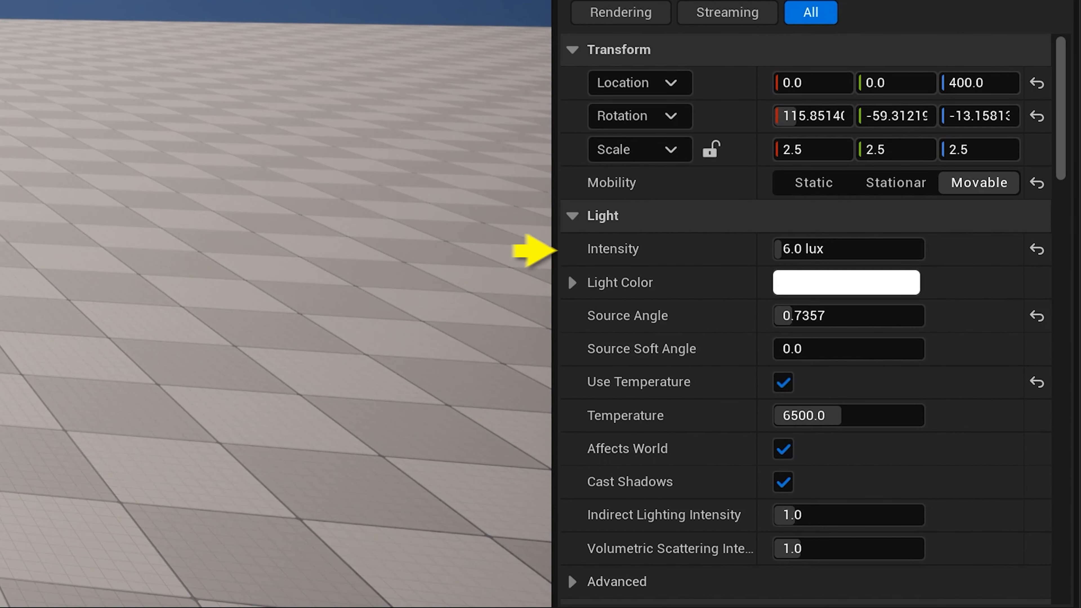
Step: Raise the Light Source's intensity in the PL_WishingWell_Default level to about 14.8 lux and vary it further
right_click_drag(340, 298, 277, 320)
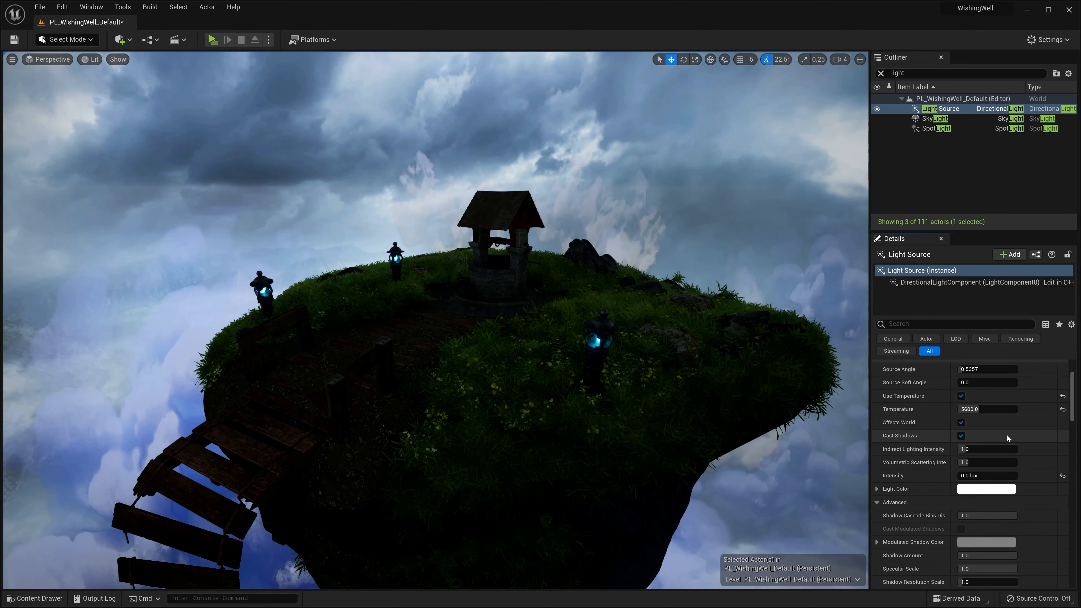
left_click_drag(963, 475, 996, 475)
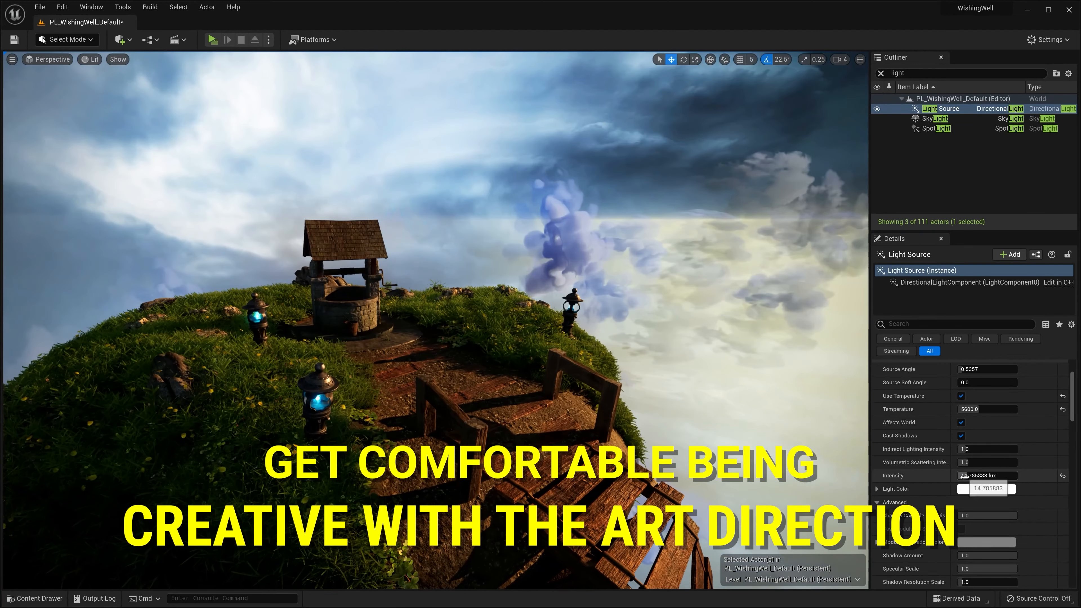
left_click_drag(964, 476, 976, 476)
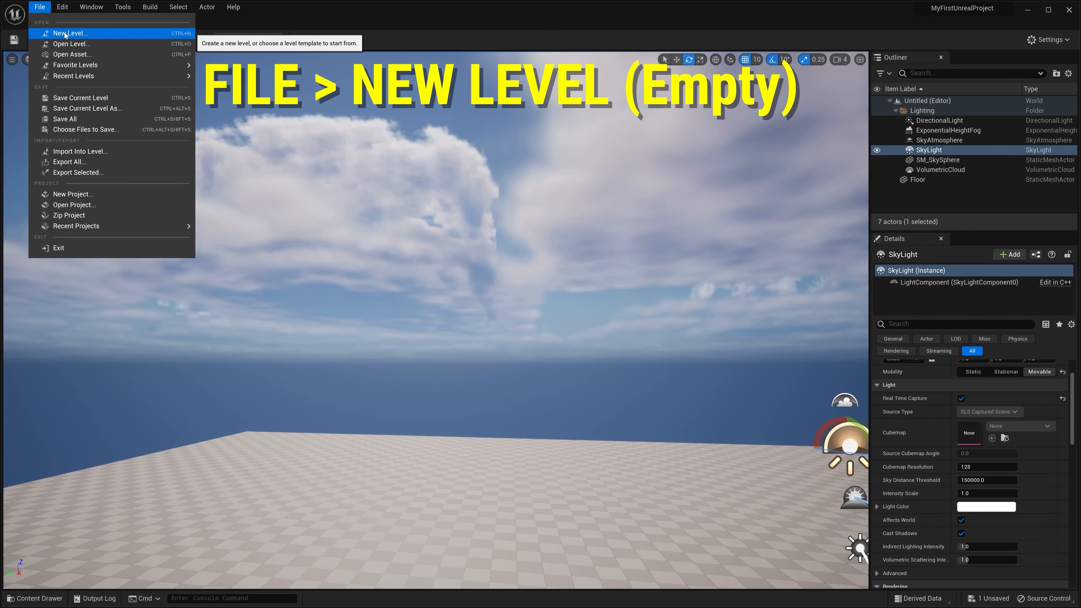
Step: Create a new level from the Empty Level template, discarding the unsaved changes in the current level
left_click(64, 32)
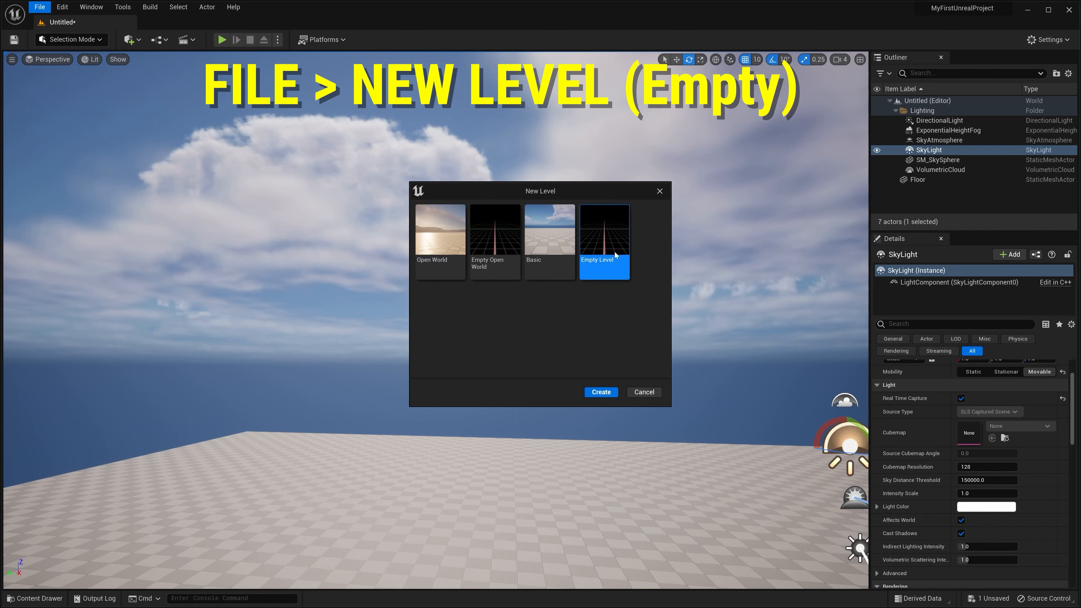
left_click(608, 394)
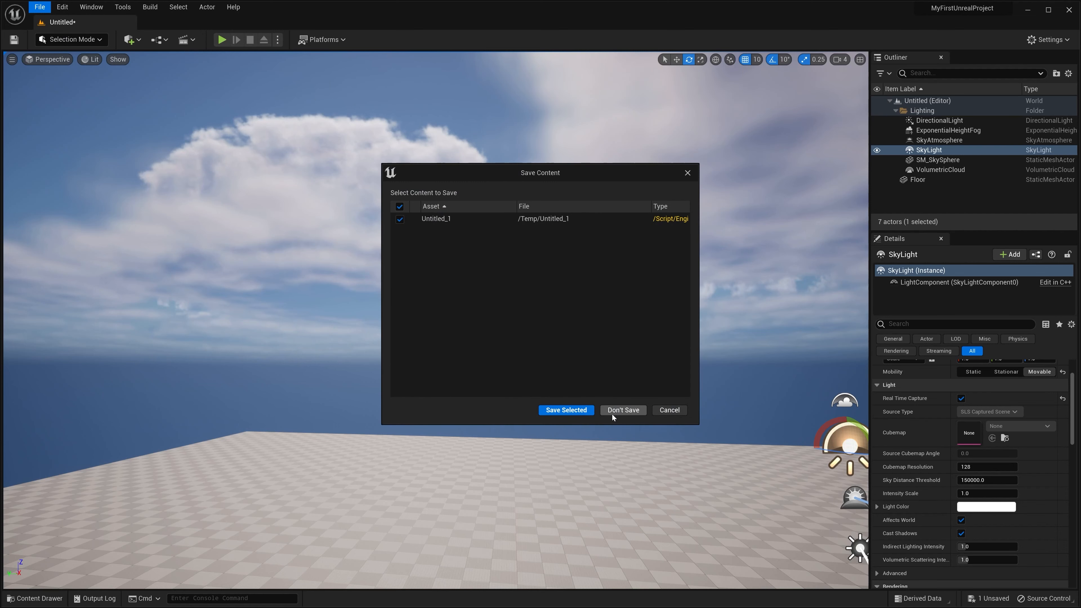
left_click(619, 411)
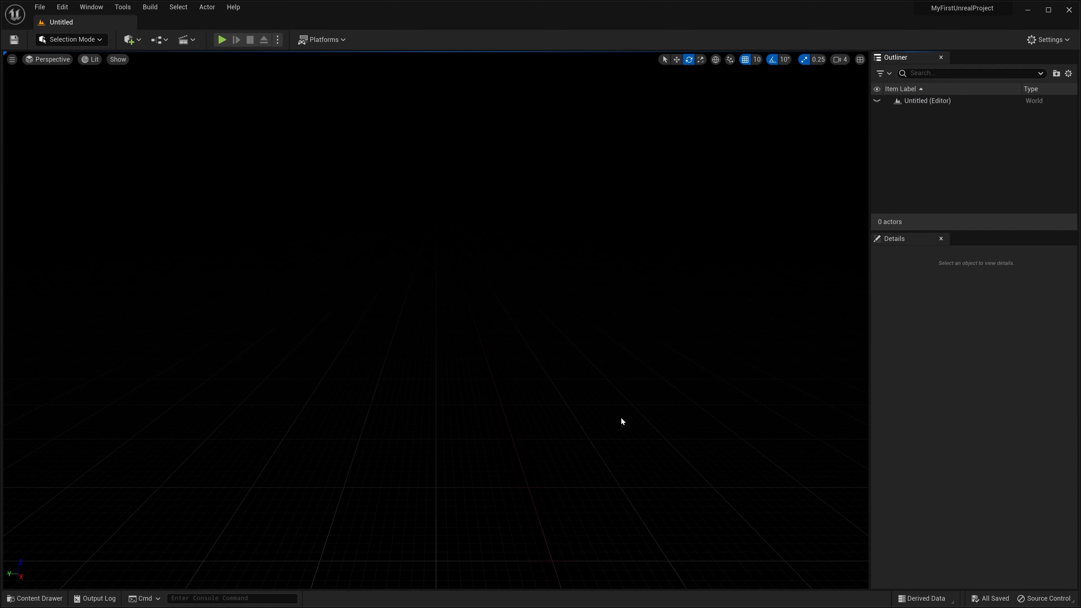
Step: Place the SM_Chair mesh from StarterContent's Props folder near the middle of the empty level
key("ctrl+space")
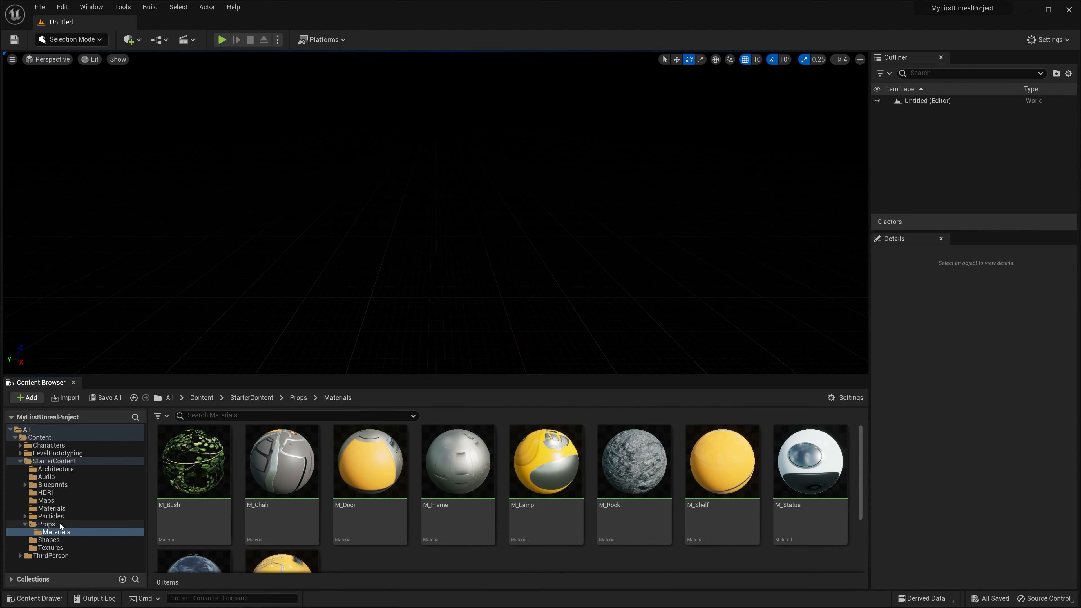
left_click(59, 523)
left_click_drag(458, 462, 441, 272)
left_click(74, 382)
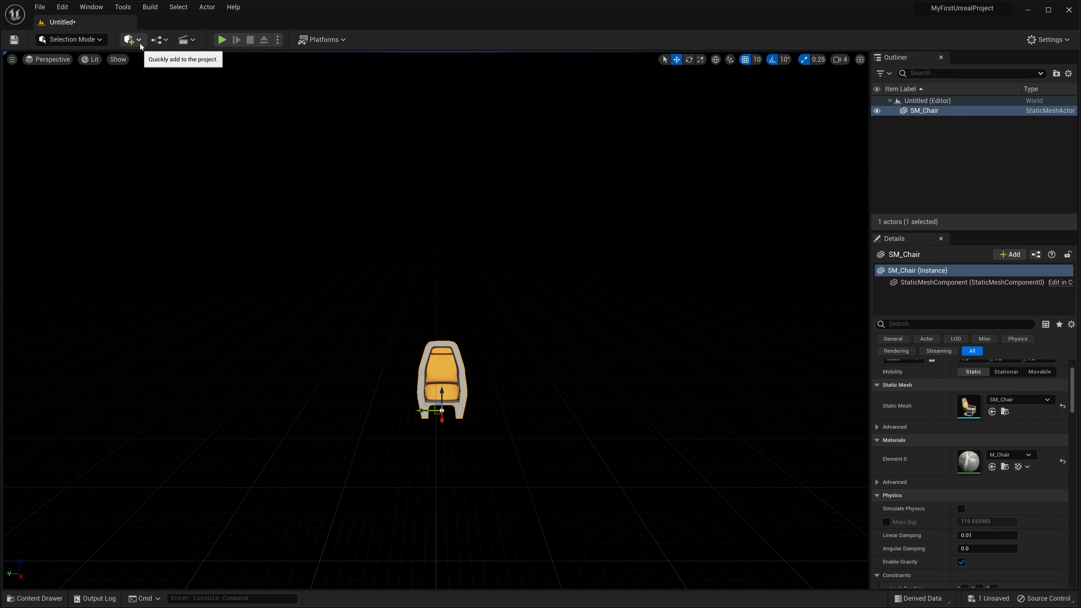
Step: Add a Sky Light to the level beside the chair
left_click(131, 40)
mouse_move(155, 122)
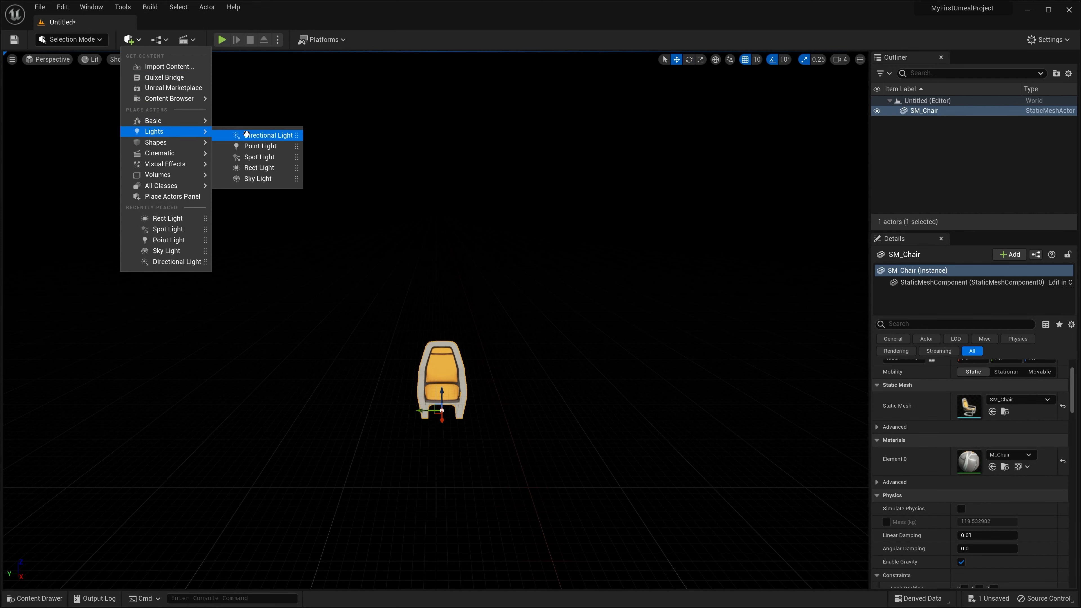
left_click_drag(257, 179, 598, 426)
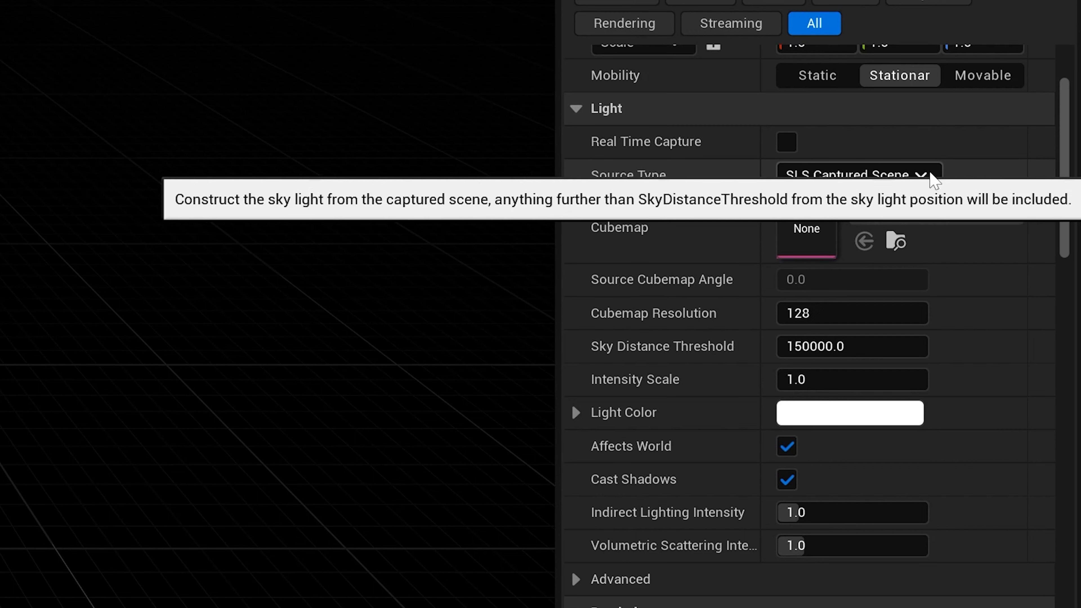
Step: Set the SkyLight's Source Type to SLS Specified Cubemap with HDRI_Epic_Courtyard_Daylight as its Cubemap, and open that cubemap for inspection
left_click(924, 176)
left_click(923, 176)
left_click(924, 176)
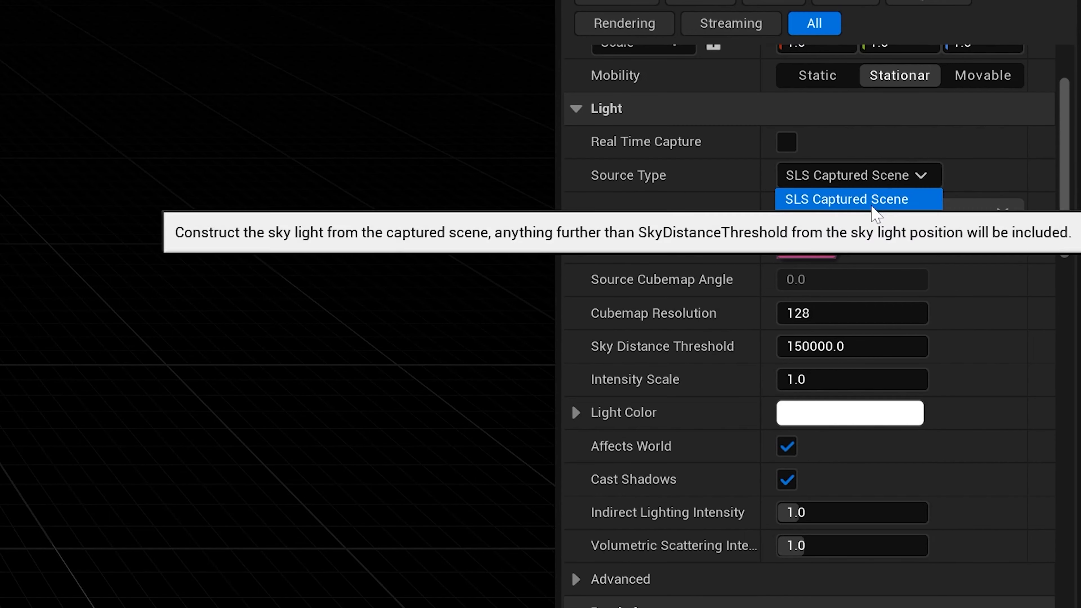
left_click(866, 222)
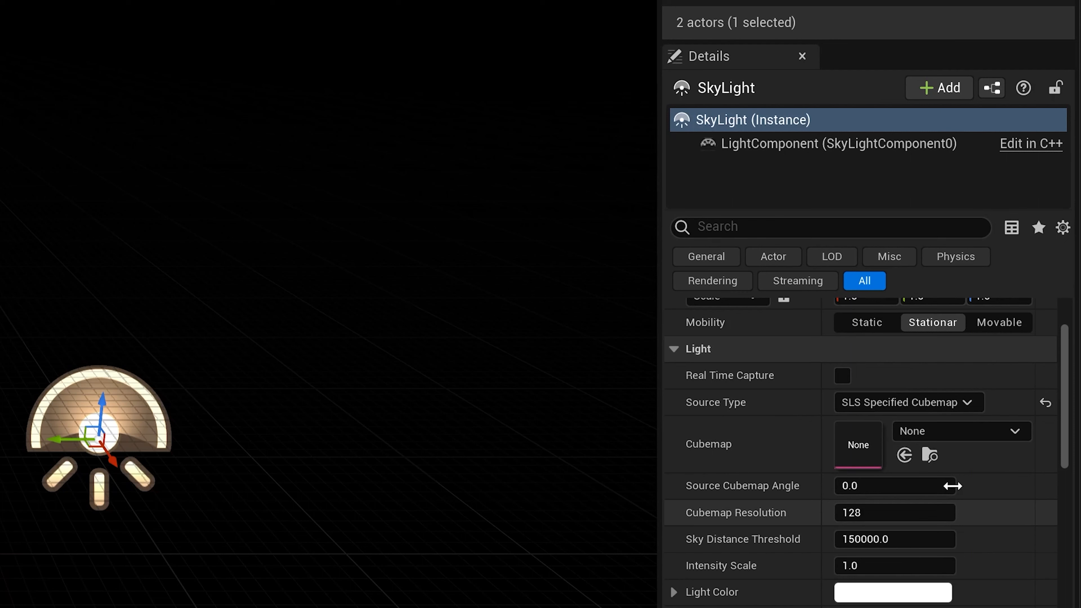
left_click(1015, 432)
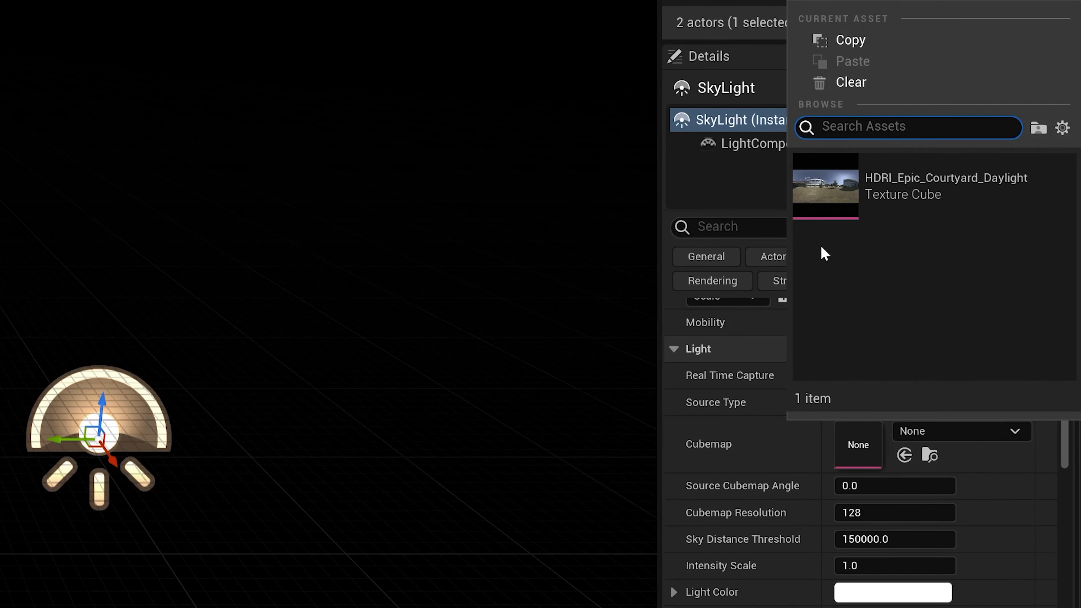
left_click(825, 208)
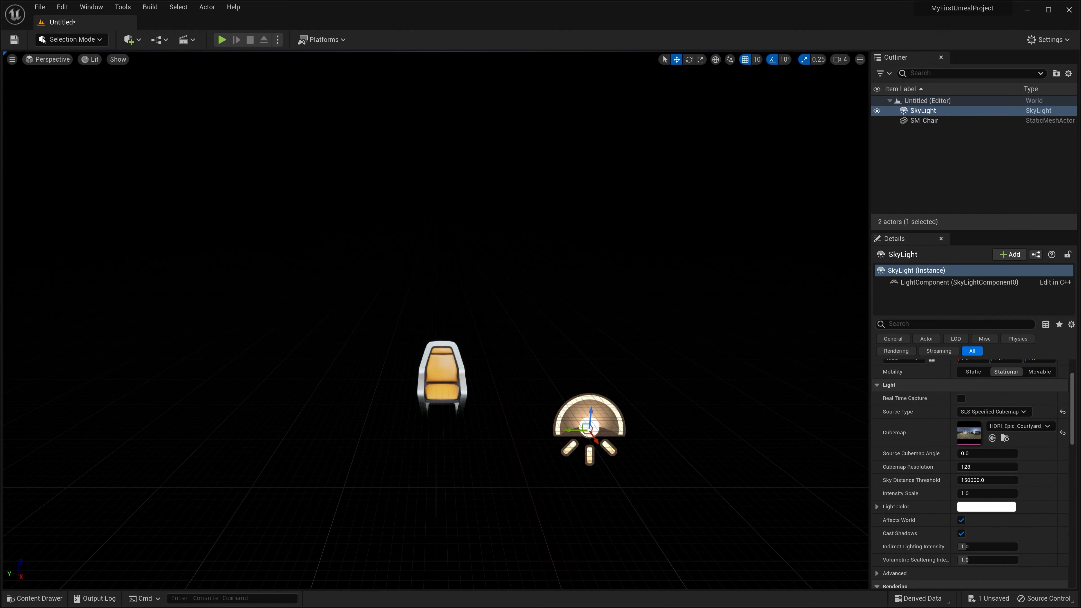
double_click(962, 435)
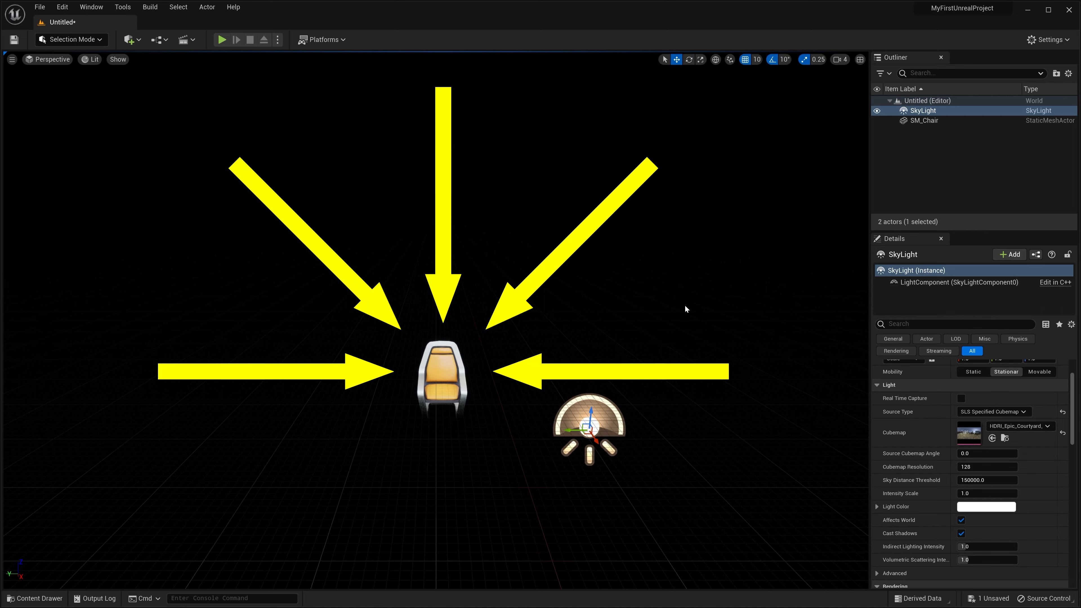
Step: Try varying the SkyLight's Source Cubemap Angle while viewing the chair up close
mouse_move(519, 394)
right_mouse_down()
mouse_move(528, 406)
mouse_move(519, 394)
right_mouse_up()
key("w")
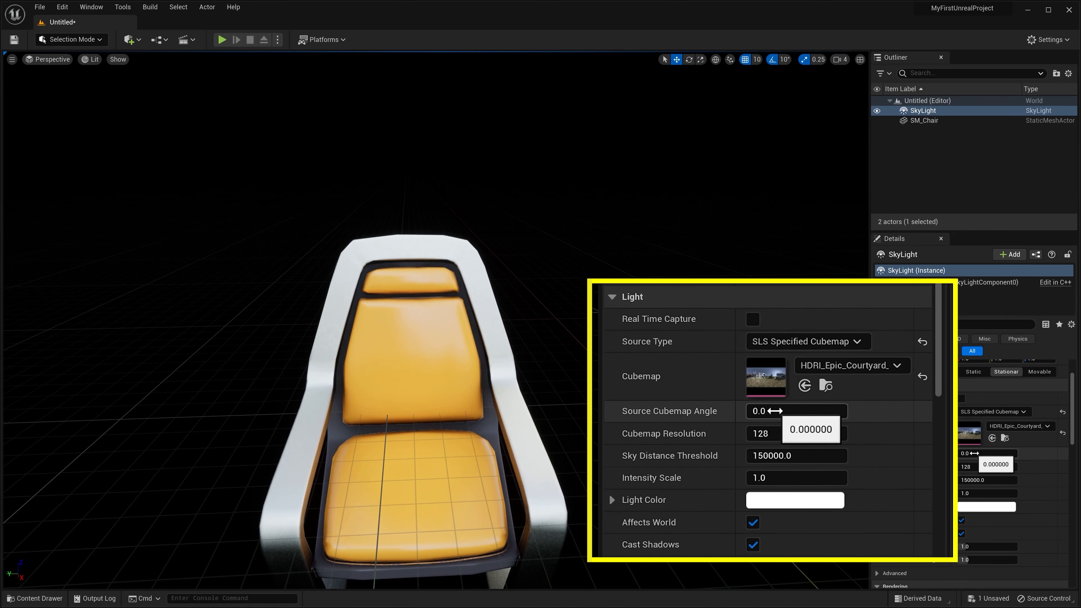
mouse_move(975, 453)
left_mouse_down()
mouse_move(1020, 453)
mouse_move(976, 453)
left_mouse_up()
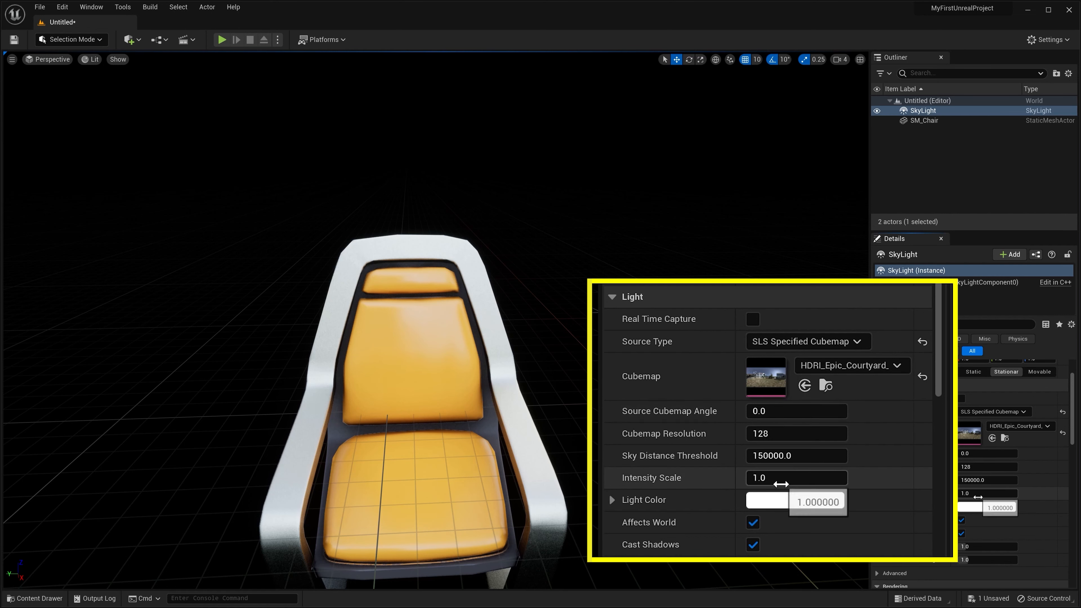
Step: Vary the SkyLight's Intensity Scale, trying 2.0 and settling on 0.5
mouse_move(980, 494)
left_mouse_down()
mouse_move(1001, 494)
mouse_move(977, 493)
left_mouse_up()
type("2.0")
key("Return")
type(".5")
key("Return")
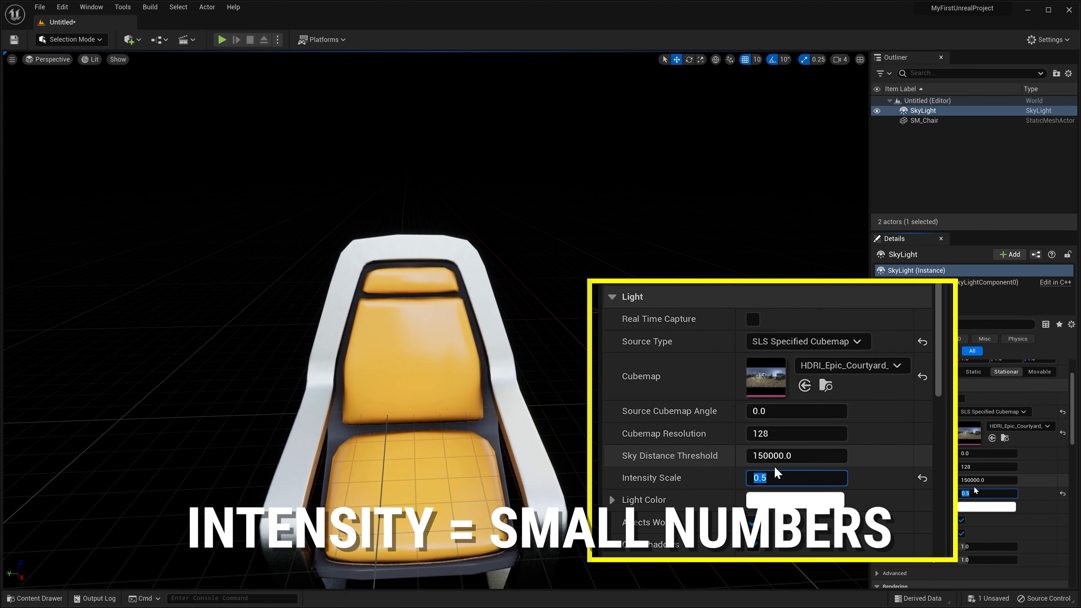
Step: Try a light pink Light Color (FFB6B9) on the SkyLight, and toggle its Affects World option
left_click(990, 507)
mouse_move(852, 405)
left_mouse_down()
mouse_move(875, 373)
mouse_move(814, 348)
mouse_move(733, 382)
mouse_move(771, 483)
mouse_move(855, 465)
mouse_move(883, 419)
mouse_move(845, 413)
mouse_move(860, 408)
left_mouse_up()
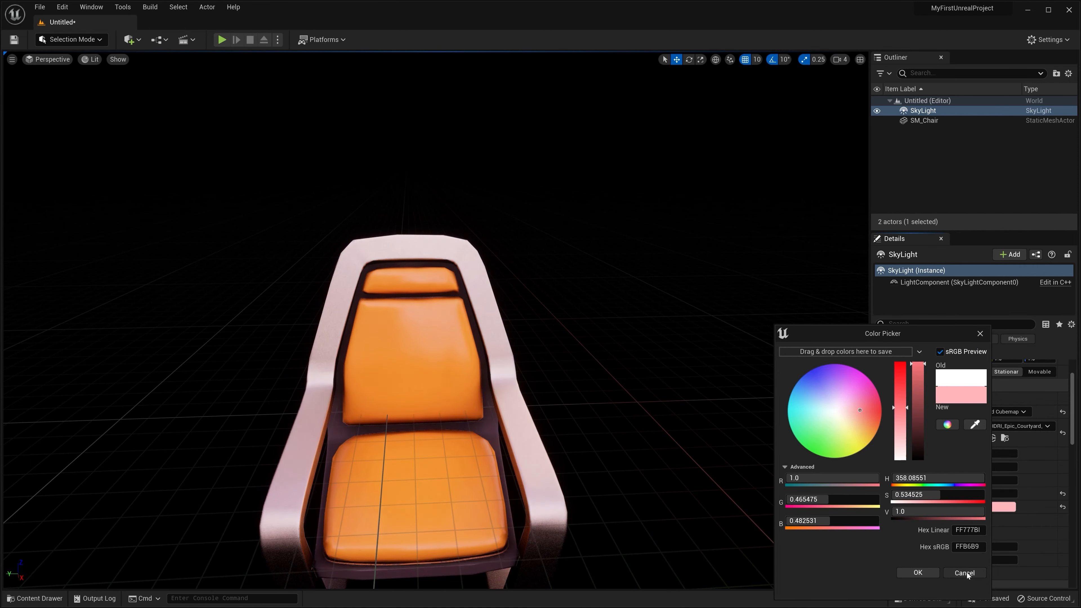
left_click(964, 572)
scroll(979, 490, "down", 2)
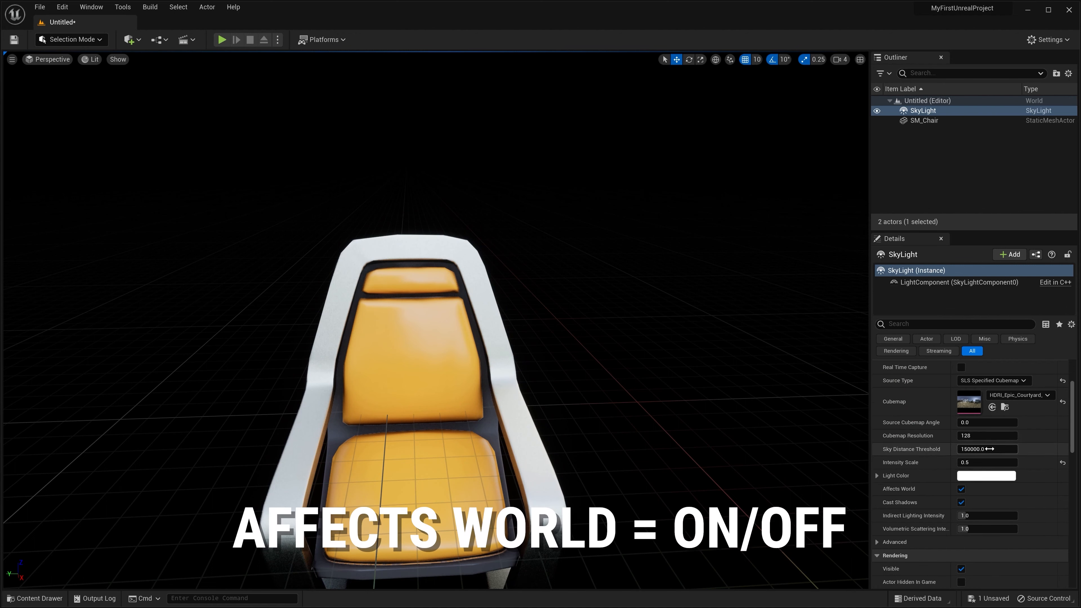
left_click(962, 489)
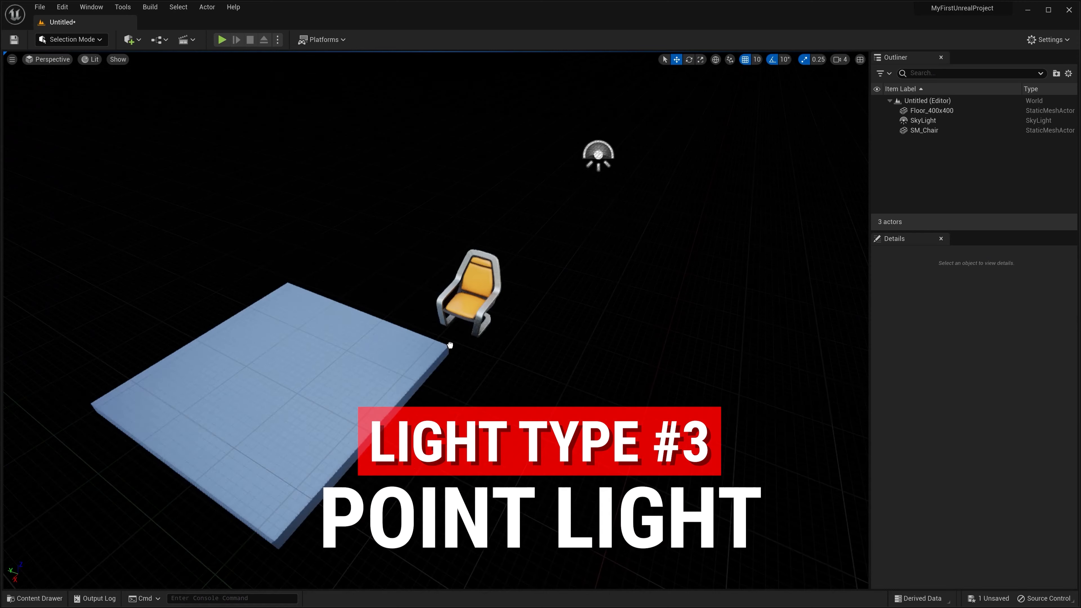
Step: Position the Floor_400x400 mesh, reset its location to the origin, and scale it to 2.0 in X and 3.0 in Y
left_click_drag(450, 345, 609, 307)
scroll(1051, 383, "up", 3)
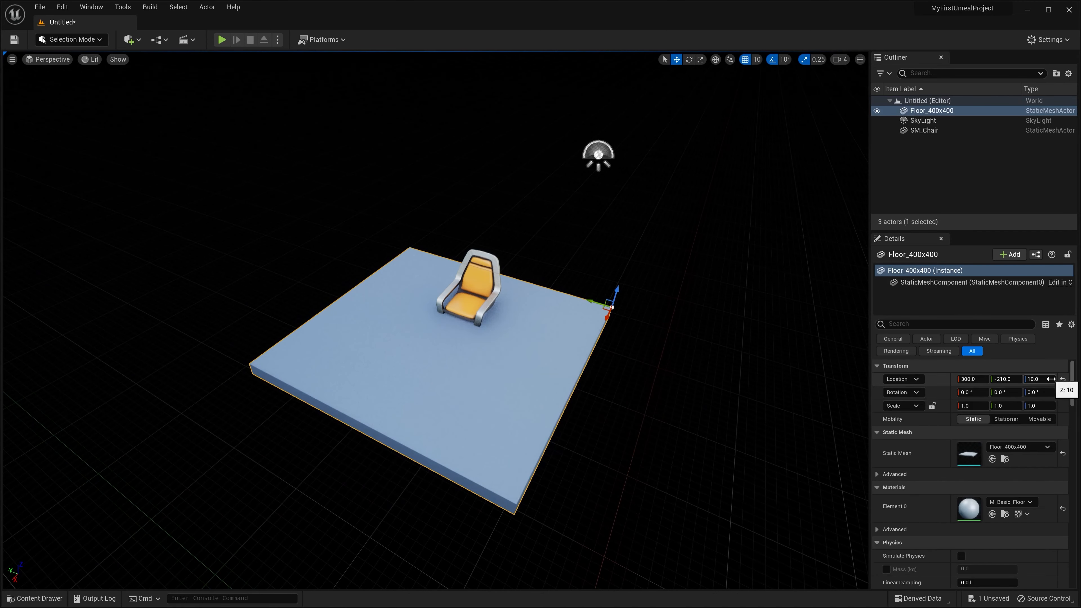
left_click(1063, 380)
key("r")
left_click_drag(542, 227, 496, 207)
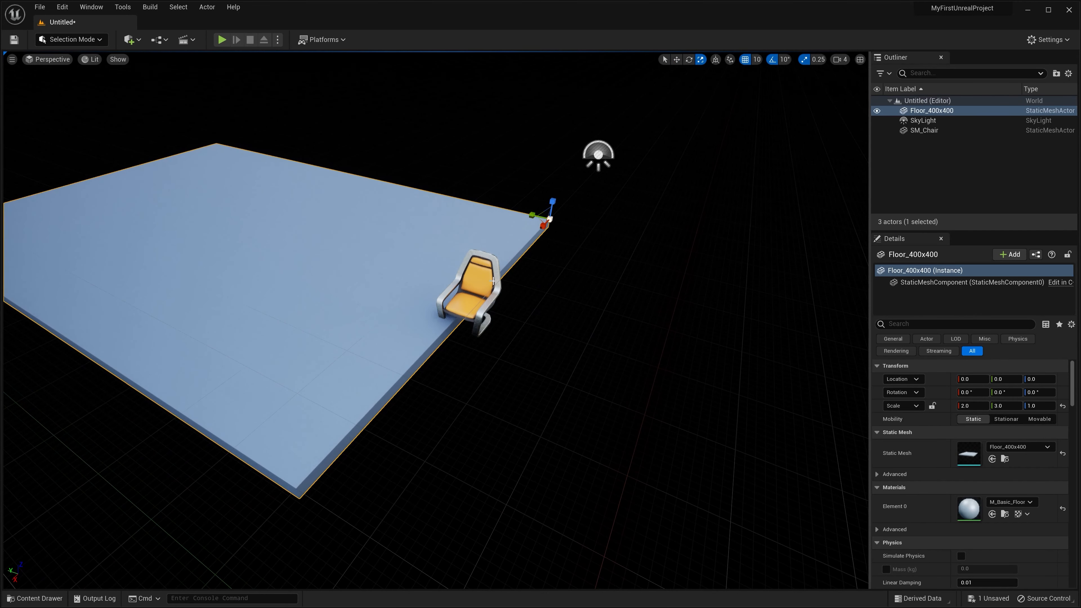
Step: Move the chair onto the floor at about X 420, Y 400 and snap it down to the floor surface
left_click(482, 322)
key("w")
left_click_drag(452, 316, 268, 260)
left_click_drag(285, 248, 284, 194)
key("End")
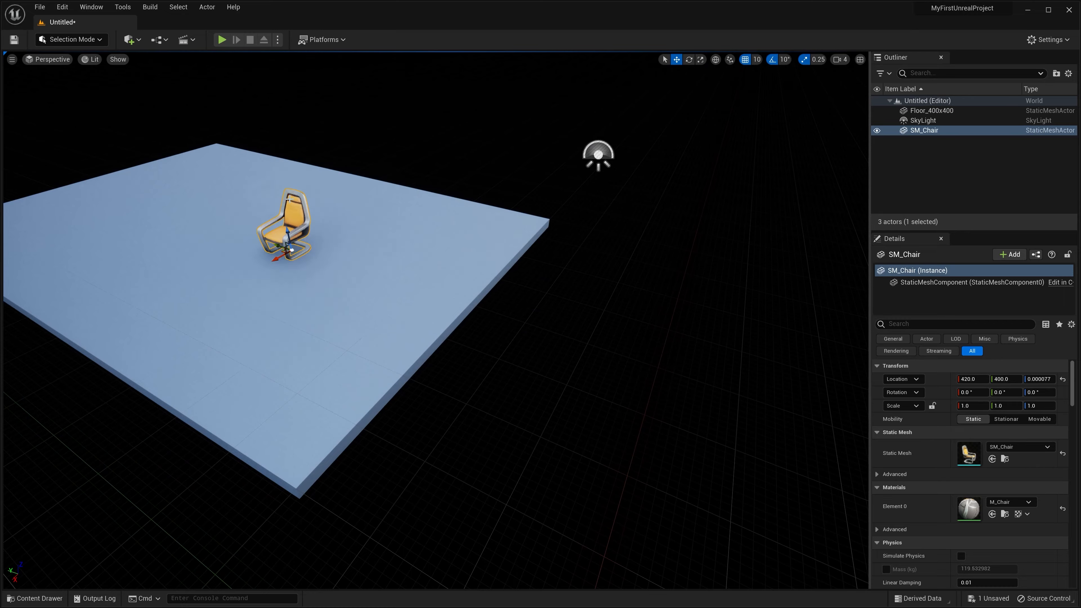
Step: Enlarge the floor further along X and reposition the chair on it
right_click_drag(284, 194, 255, 207)
key("w")
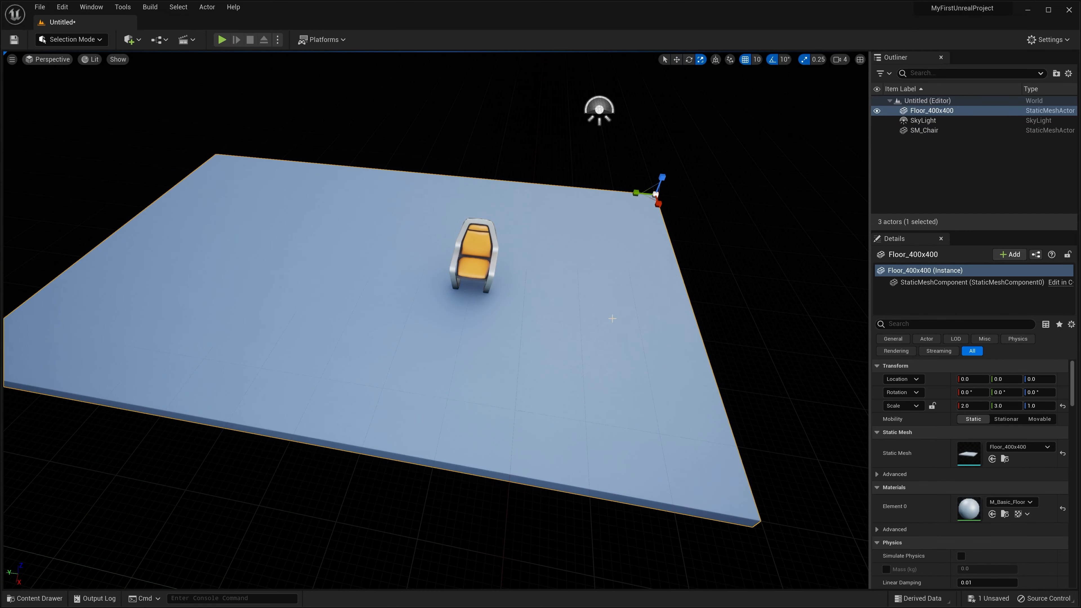
left_click_drag(660, 203, 481, 295)
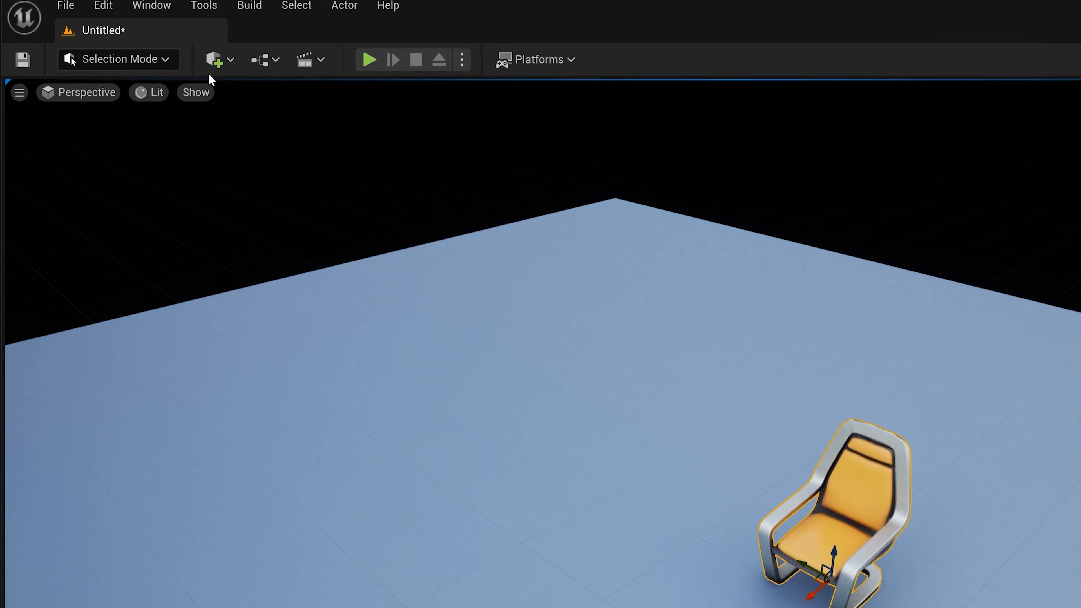
Step: Add a Point Light above the floor beside the chair, at about X 740, Y 1140, Z 50
left_click(214, 60)
mouse_move(292, 215)
left_click_drag(470, 282, 339, 307)
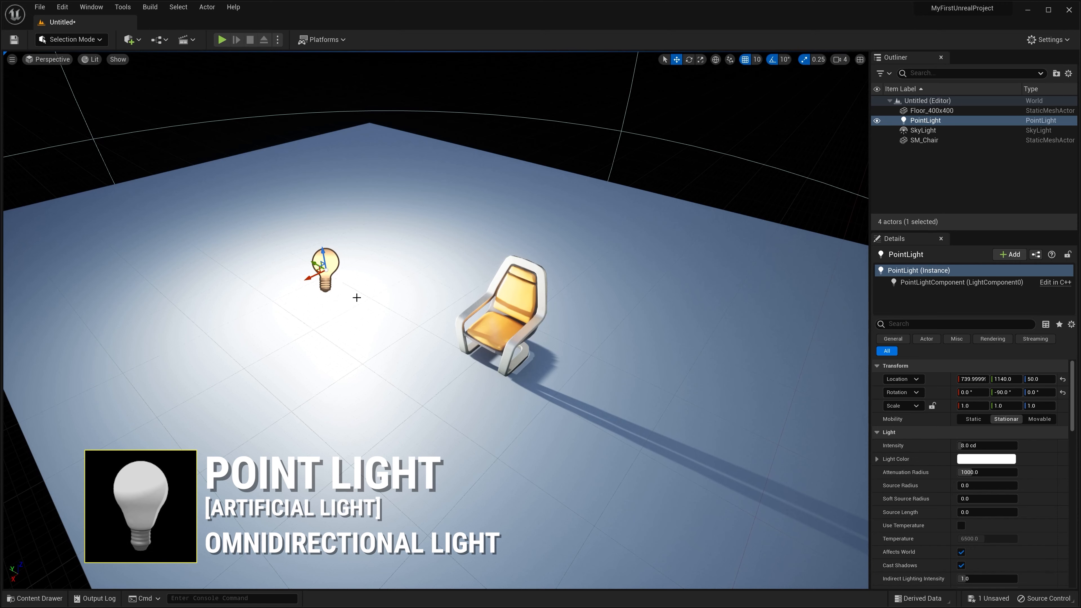
scroll(436, 314, "down", 3)
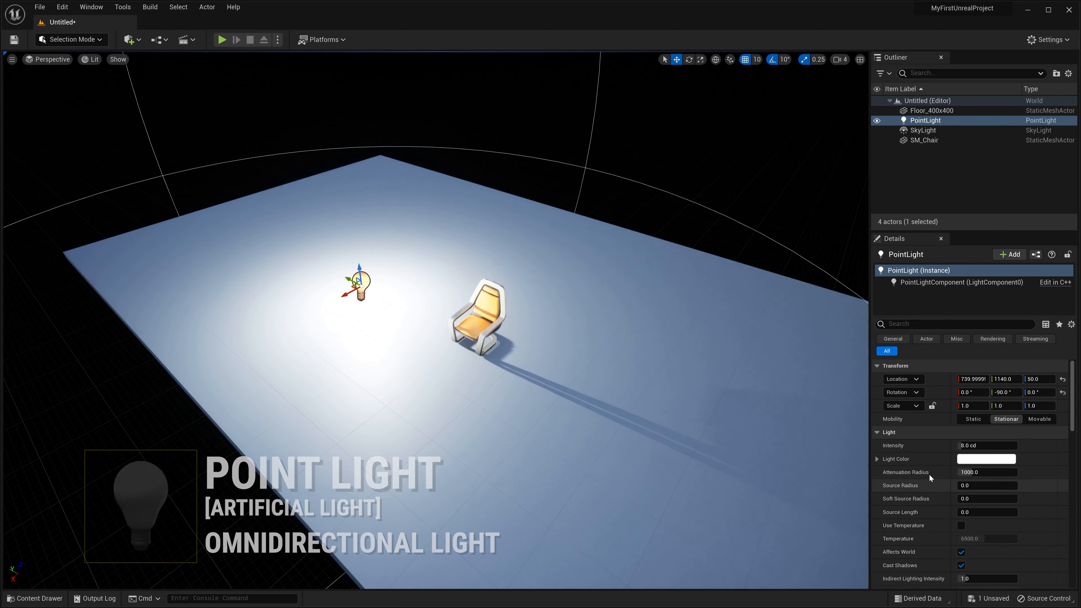
Step: Reduce the PointLight's Attenuation Radius, raise it to about 1342.7, and vary the light's Intensity
mouse_move(966, 472)
left_mouse_down()
mouse_move(929, 472)
mouse_move(1018, 472)
mouse_move(964, 472)
left_mouse_up()
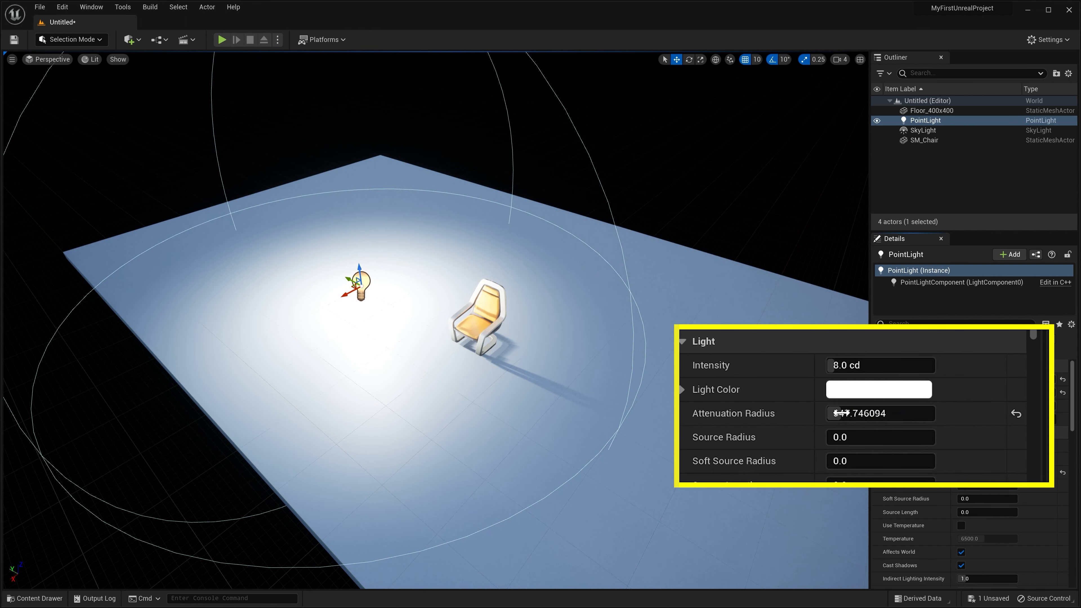
left_click_drag(964, 471, 969, 472)
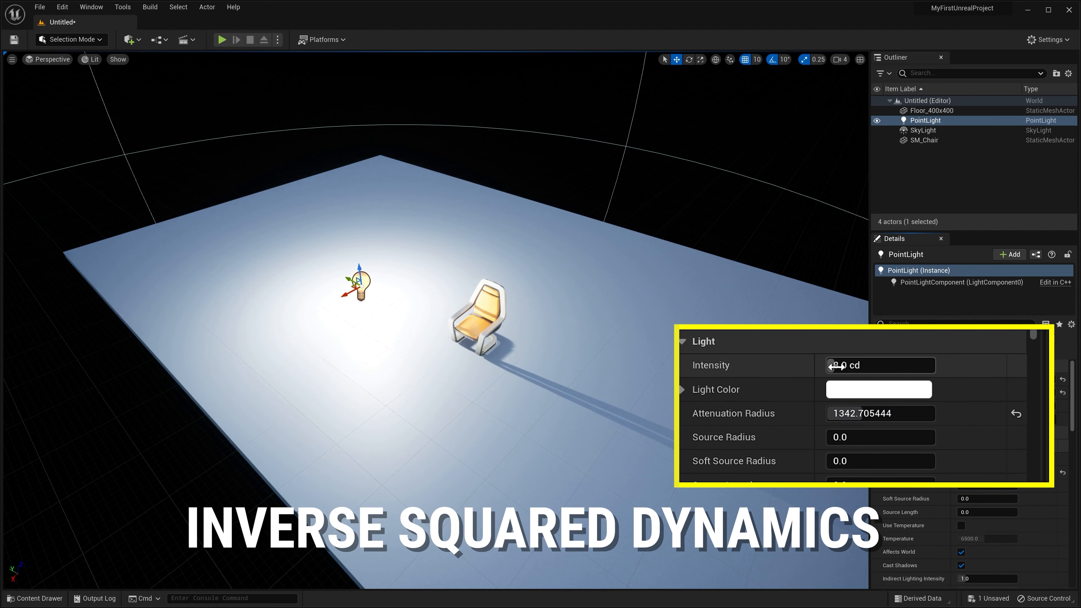
left_click_drag(964, 446, 977, 446)
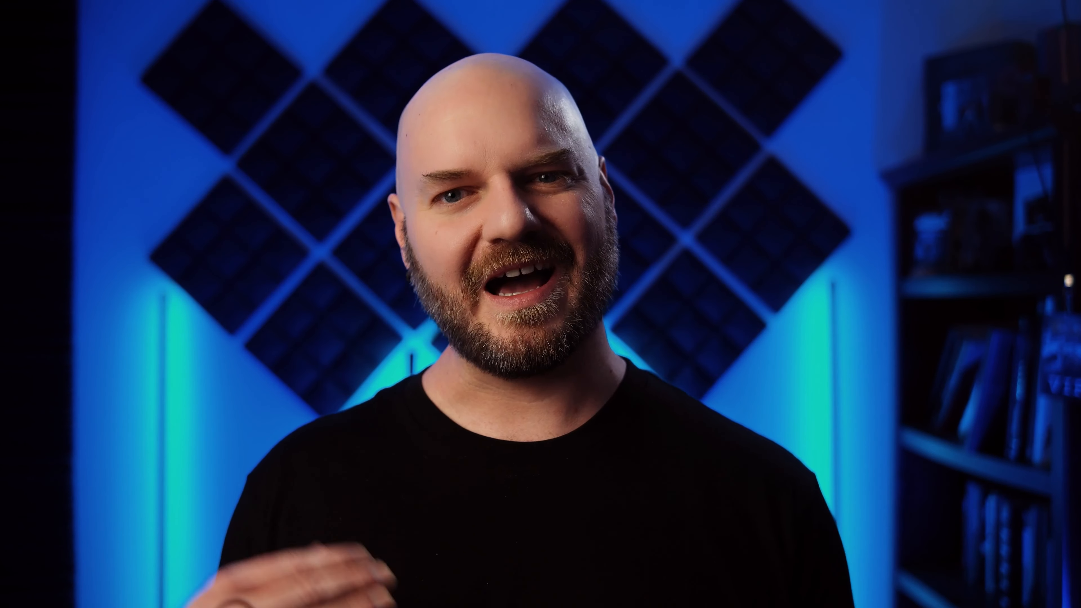